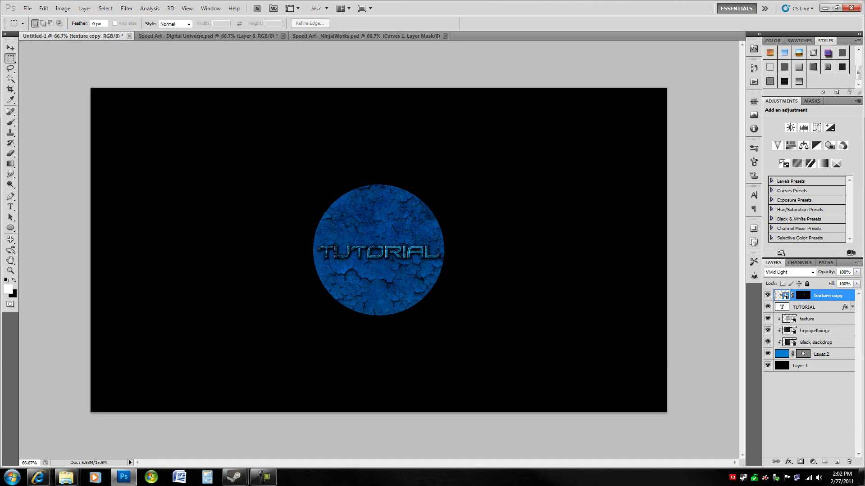
Step: Compare the TUTORIAL and texture copy layers, then zoom into the Digital Universe reference artwork
{"action": "left_click", "coordinate": [818, 309]}
{"action": "left_click", "coordinate": [825, 298]}
{"action": "left_click", "coordinate": [837, 311]}
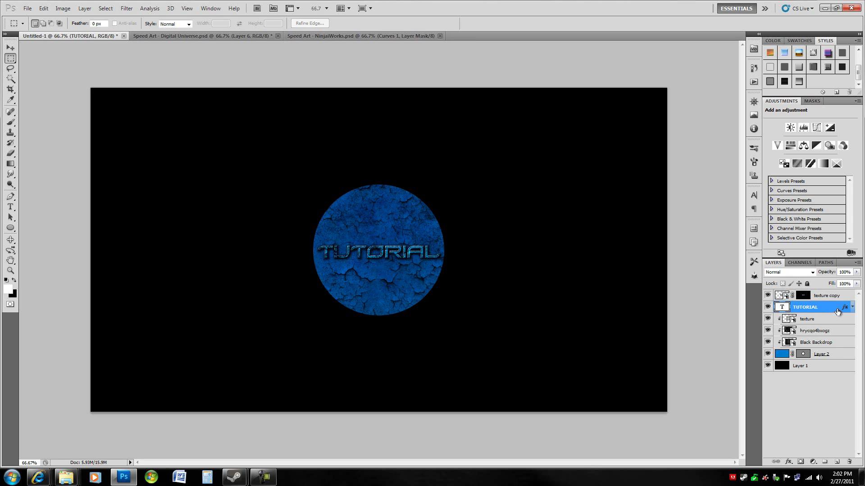
{"action": "left_click", "coordinate": [842, 300]}
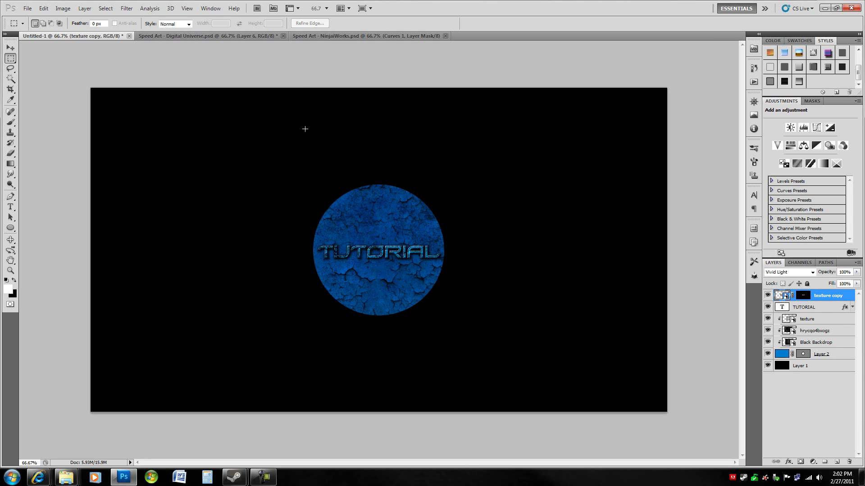
{"action": "left_click", "coordinate": [223, 35]}
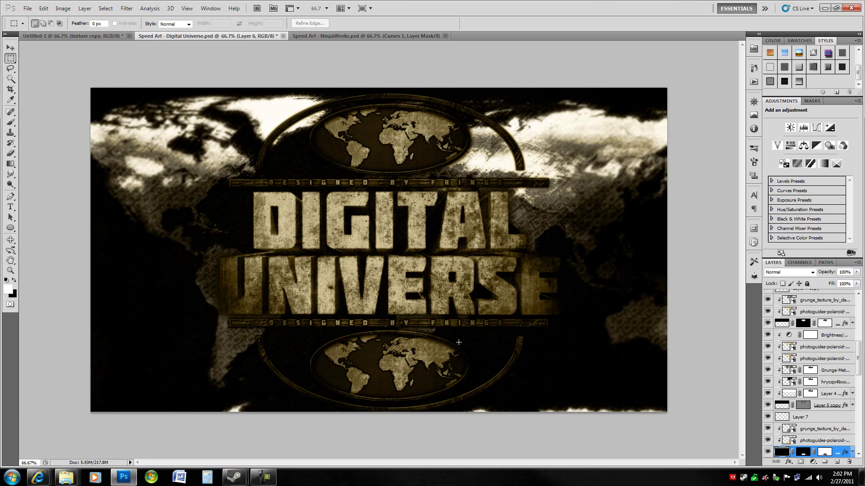
{"action": "key", "text": "ctrl+plus"}
{"action": "scroll", "coordinate": [398, 336], "scroll_direction": "down", "scroll_amount": 3}
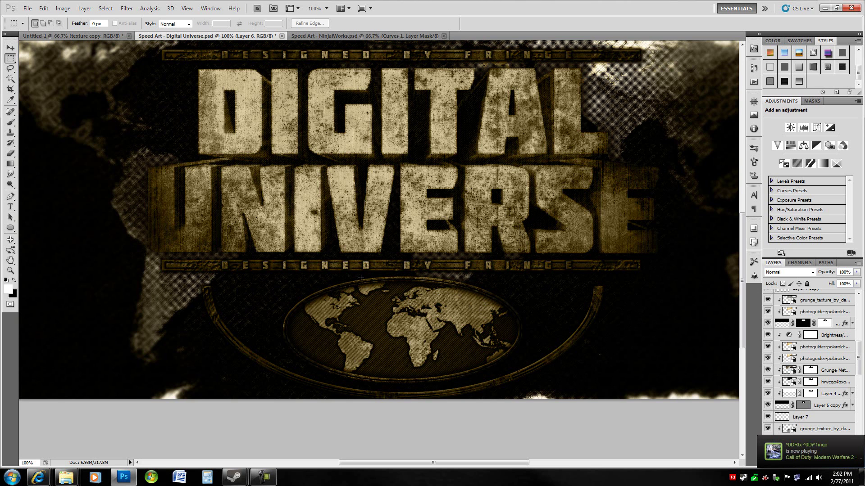
{"action": "scroll", "coordinate": [373, 280], "scroll_direction": "up", "scroll_amount": 2}
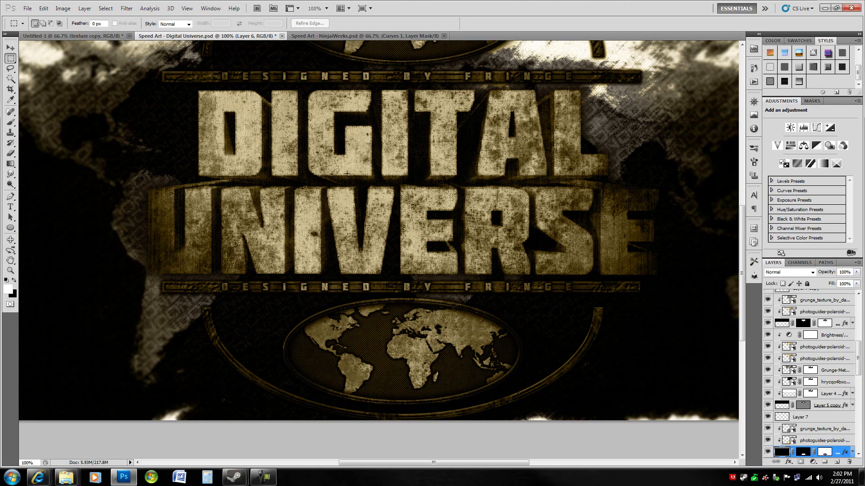
Step: Look over the NinjaiWorks reference, swap foreground and background colours, and return to Untitled-1
{"action": "key", "text": "ctrl+Tab"}
{"action": "scroll", "coordinate": [349, 266], "scroll_direction": "up", "scroll_amount": 1}
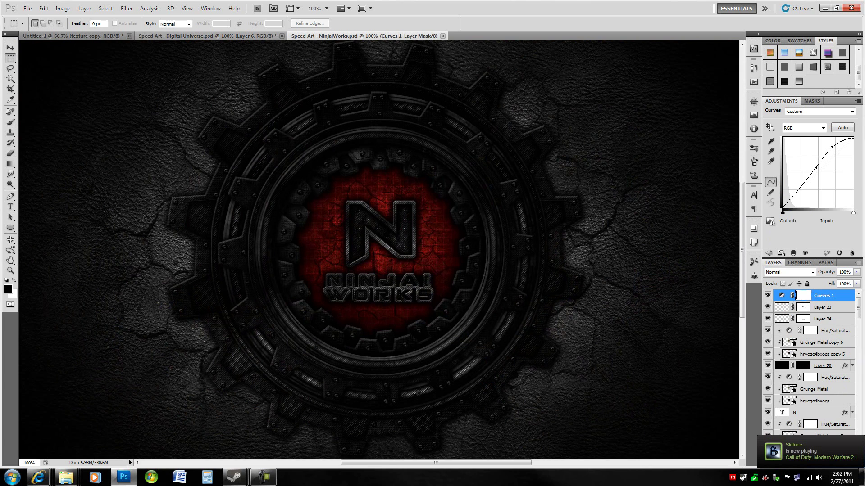
{"action": "left_click", "coordinate": [227, 36]}
{"action": "key", "text": "x"}
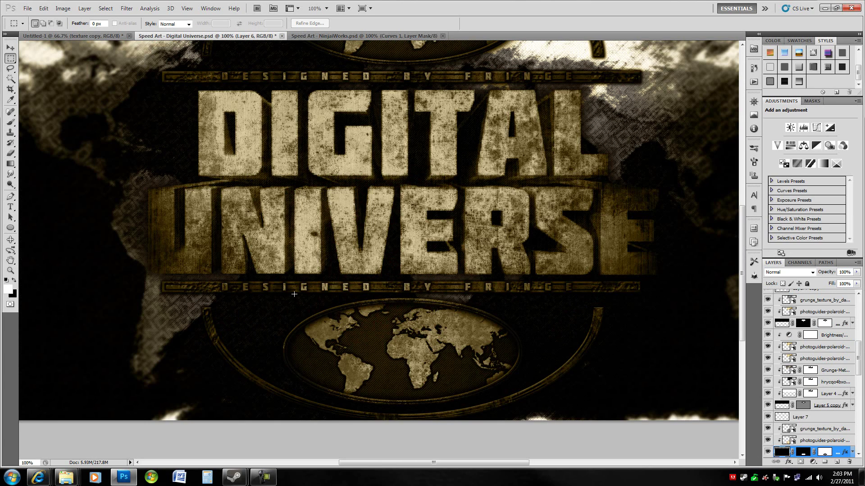
{"action": "scroll", "coordinate": [294, 295], "scroll_direction": "down", "scroll_amount": 1}
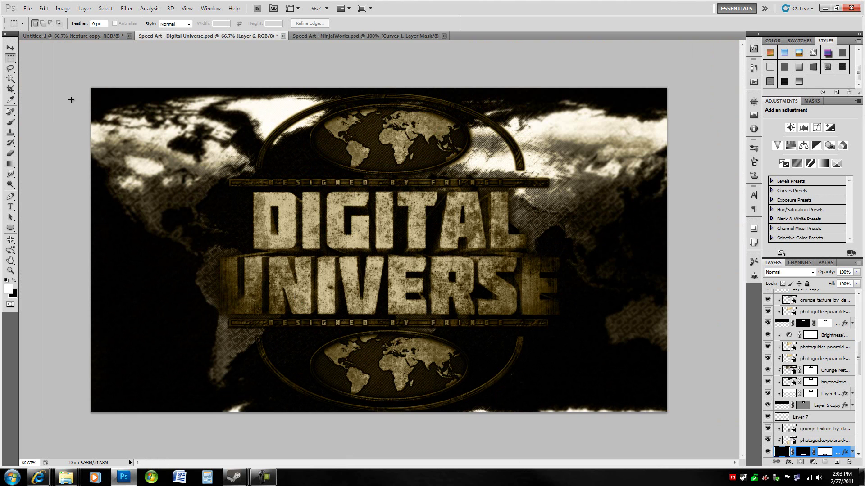
{"action": "key", "text": "ctrl+Tab"}
{"action": "key", "text": "ctrl+Tab"}
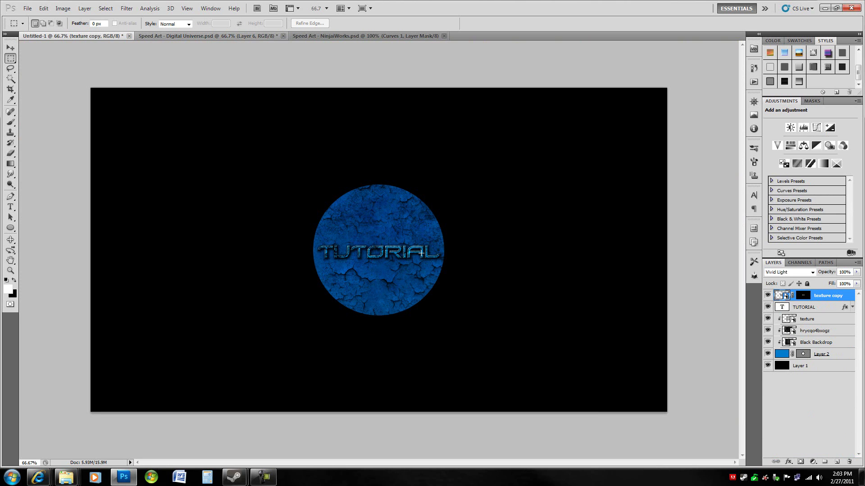
Step: Review the TUTORIAL layer's style settings and step through Layer 2, Black Backdrop and texture layers
{"action": "left_click", "coordinate": [826, 310]}
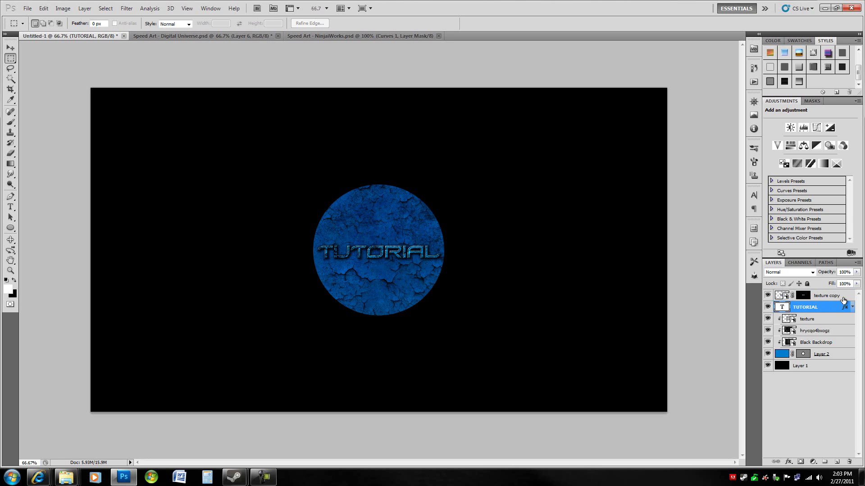
{"action": "left_click", "coordinate": [843, 300]}
{"action": "double_click", "coordinate": [828, 309]}
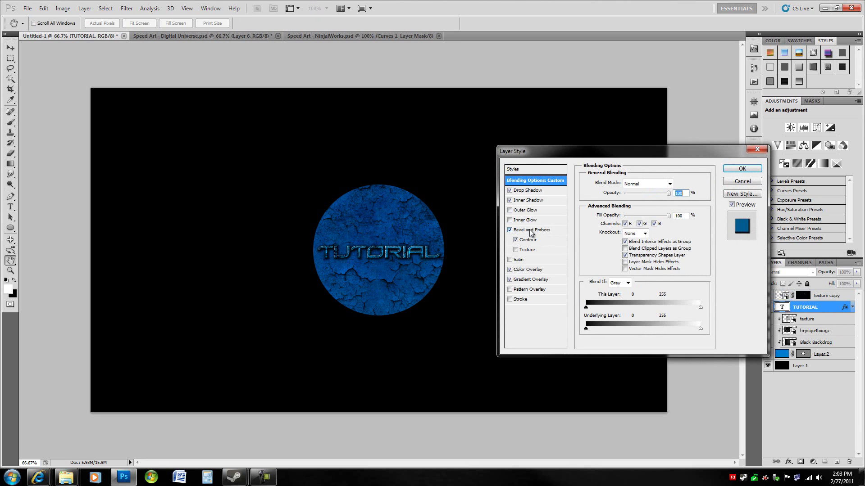
{"action": "left_click", "coordinate": [759, 173]}
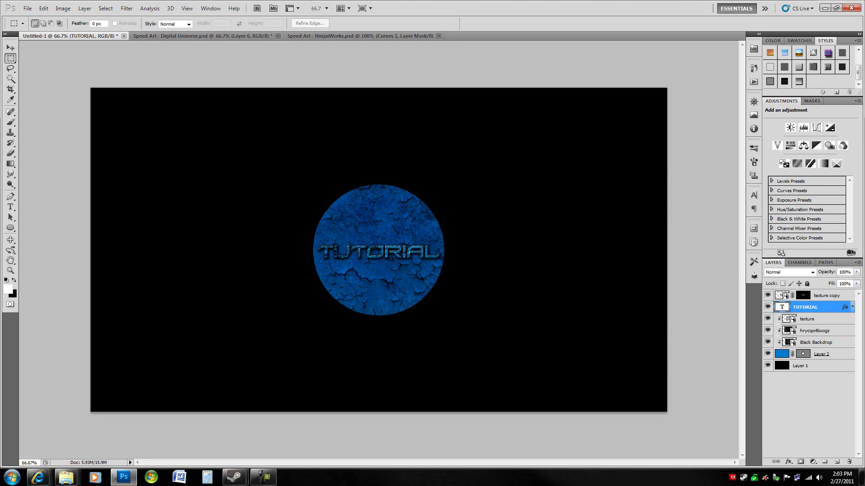
{"action": "left_click", "coordinate": [843, 356]}
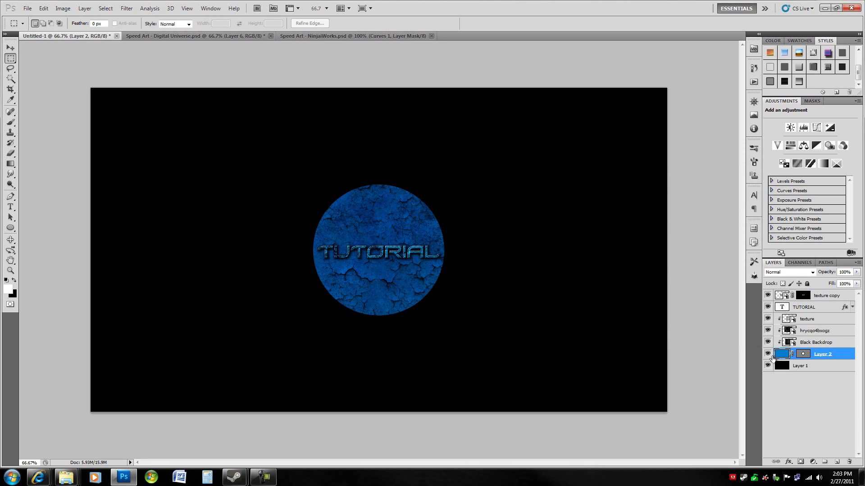
{"action": "left_click", "coordinate": [842, 344]}
{"action": "left_click", "coordinate": [842, 331]}
{"action": "left_click", "coordinate": [842, 321]}
{"action": "key", "text": "shift+plus"}
{"action": "key", "text": "shift+plus"}
{"action": "key", "text": "shift+plus"}
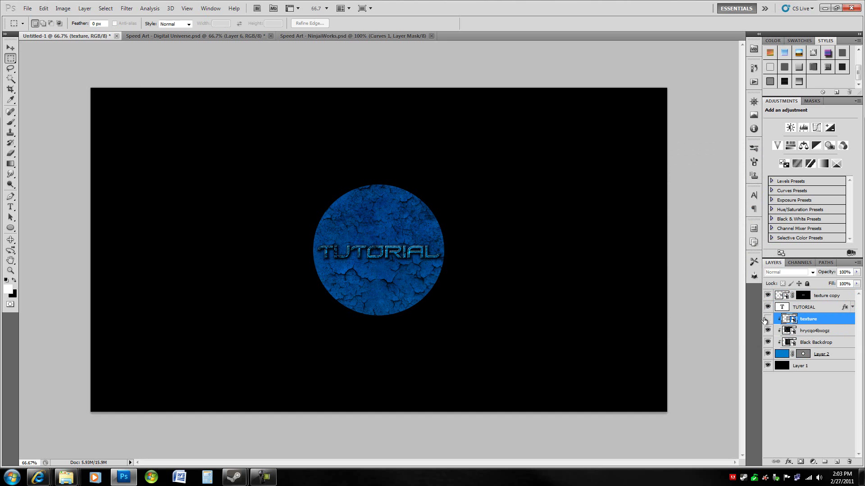
{"action": "left_click", "coordinate": [833, 298]}
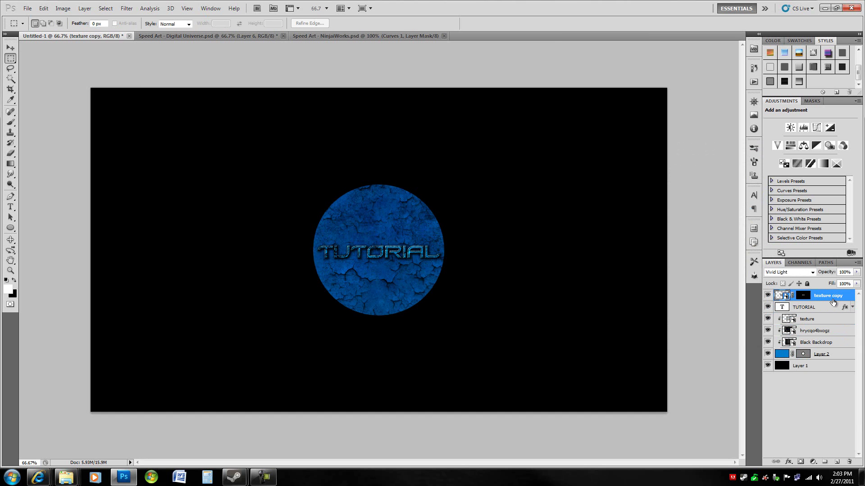
Step: Create Layer 3 on top and copy Layer 2's mask onto it
{"action": "key", "text": "ctrl+shift+n"}
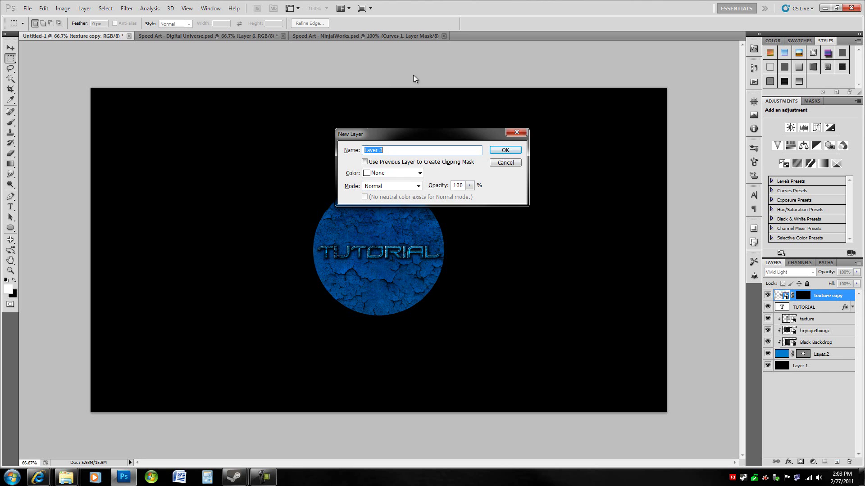
{"action": "key", "text": "Return"}
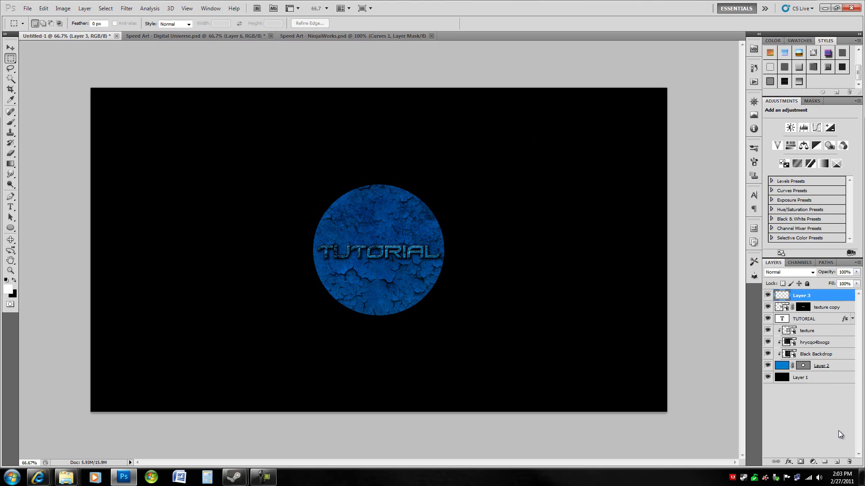
{"action": "left_click", "coordinate": [803, 367]}
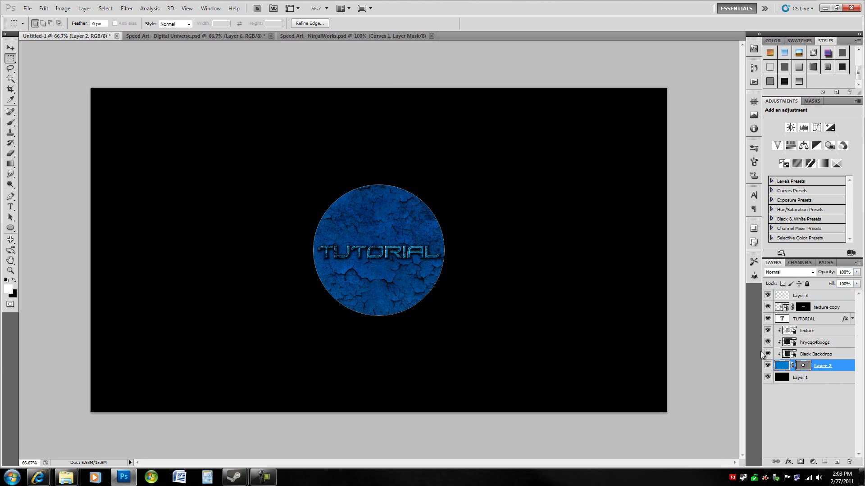
{"action": "left_click_drag", "start_coordinate": [797, 363], "coordinate": [802, 296]}
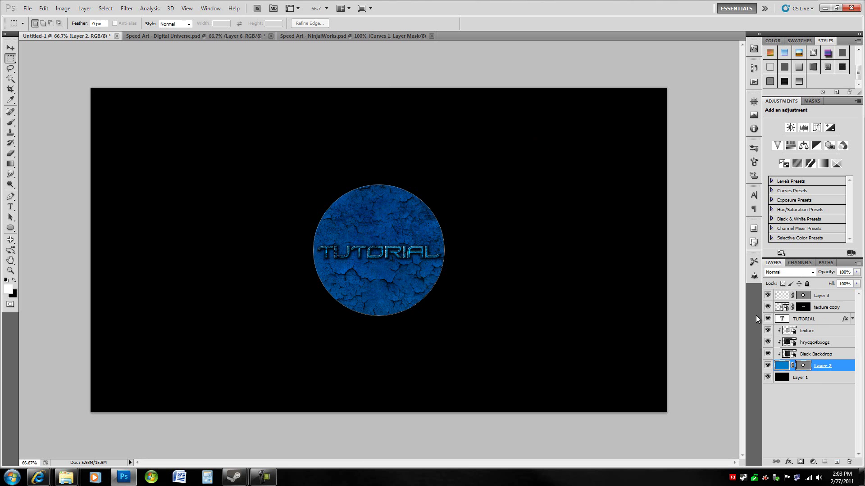
{"action": "left_click", "coordinate": [781, 297]}
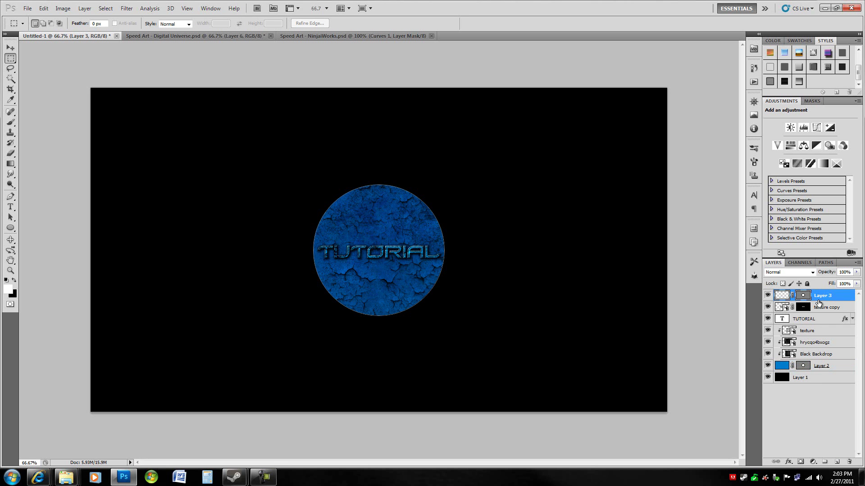
{"action": "left_click", "coordinate": [798, 299]}
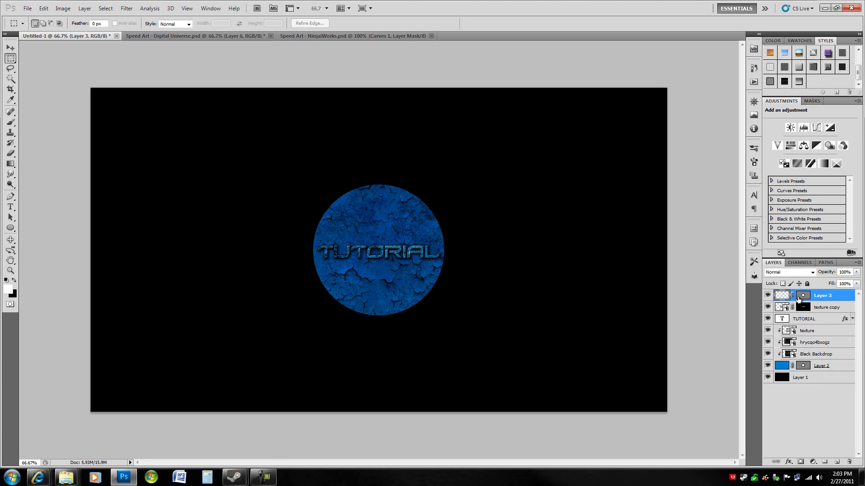
Step: Review TUTORIAL's drop shadow, inner shadow, bevel, contour and colour overlay settings
{"action": "double_click", "coordinate": [833, 318]}
{"action": "left_click", "coordinate": [544, 191]}
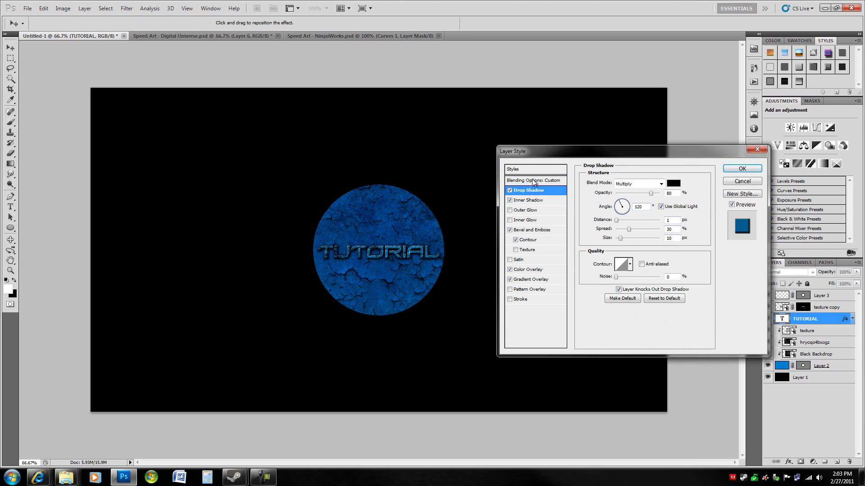
{"action": "left_click", "coordinate": [529, 200]}
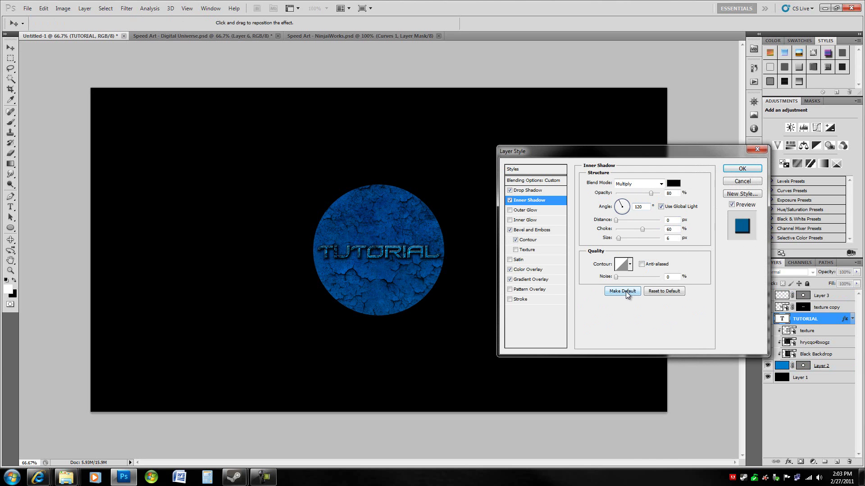
{"action": "left_click", "coordinate": [532, 229]}
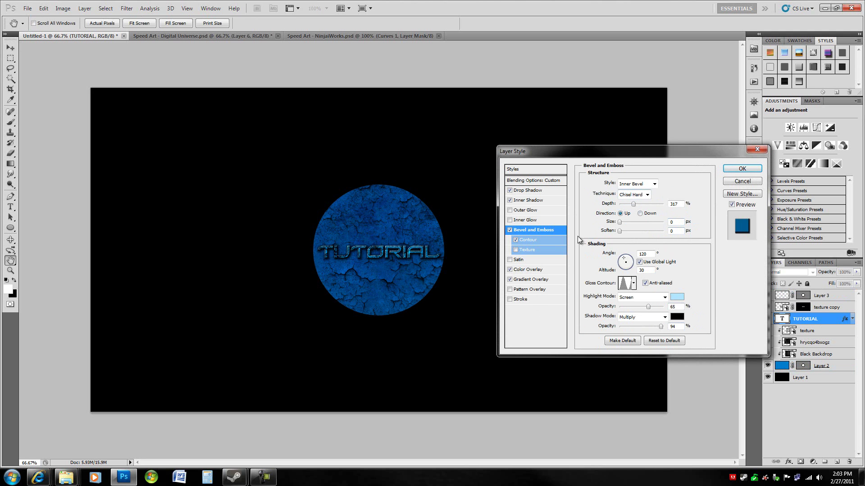
{"action": "left_click", "coordinate": [541, 241]}
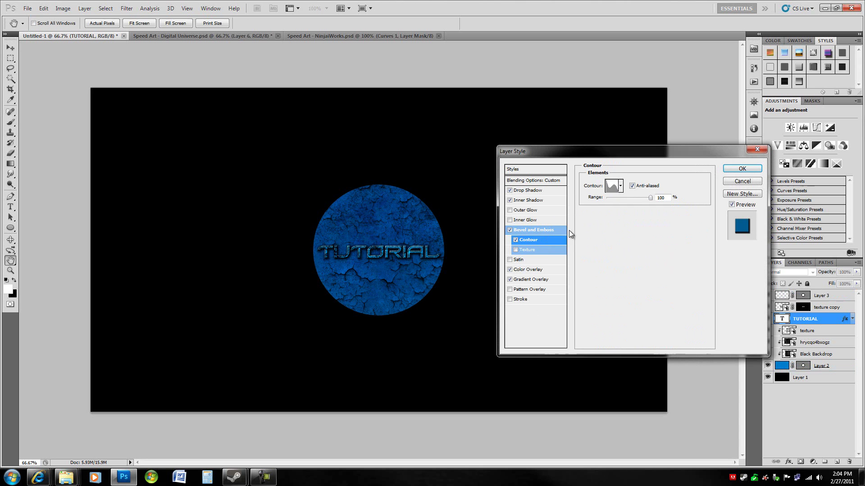
{"action": "left_click", "coordinate": [540, 272]}
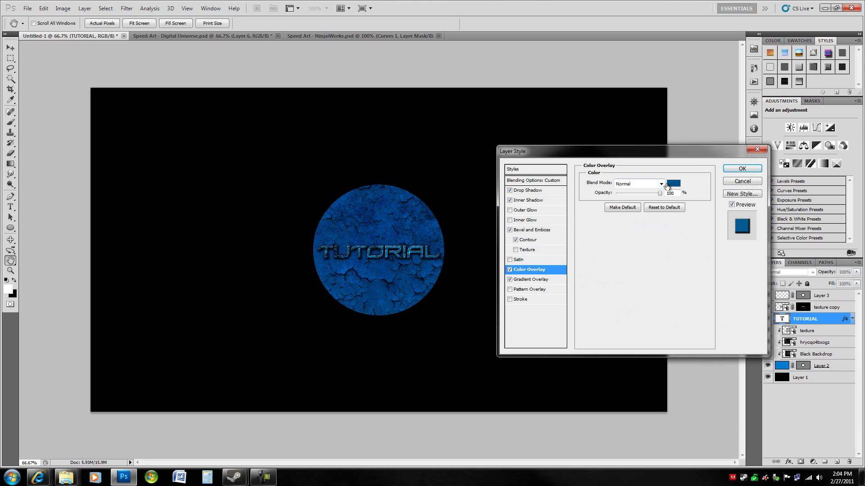
{"action": "left_click", "coordinate": [674, 184]}
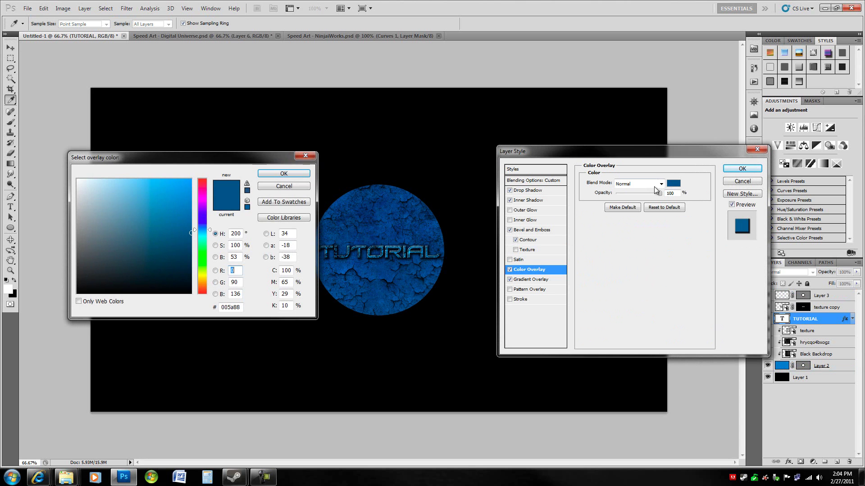
{"action": "left_click", "coordinate": [282, 179]}
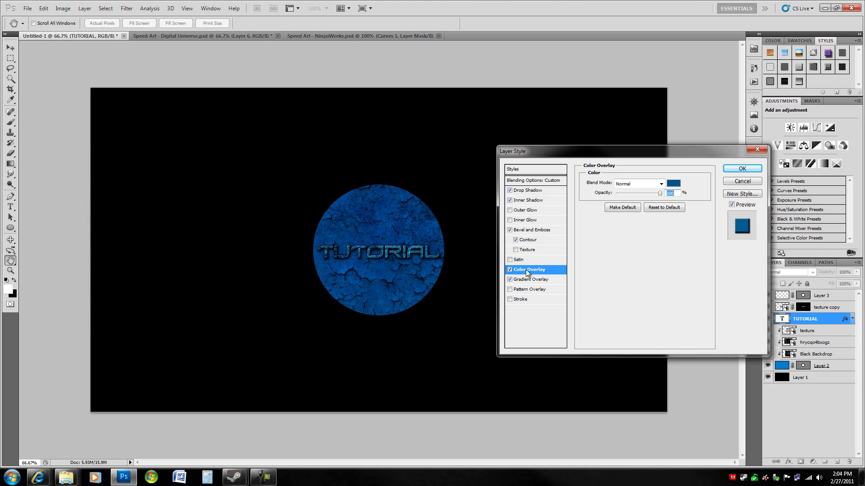
Step: Add a custom grey-to-white metallic Gradient Overlay to TUTORIAL, accept it, and select Layer 3
{"action": "left_click", "coordinate": [539, 282]}
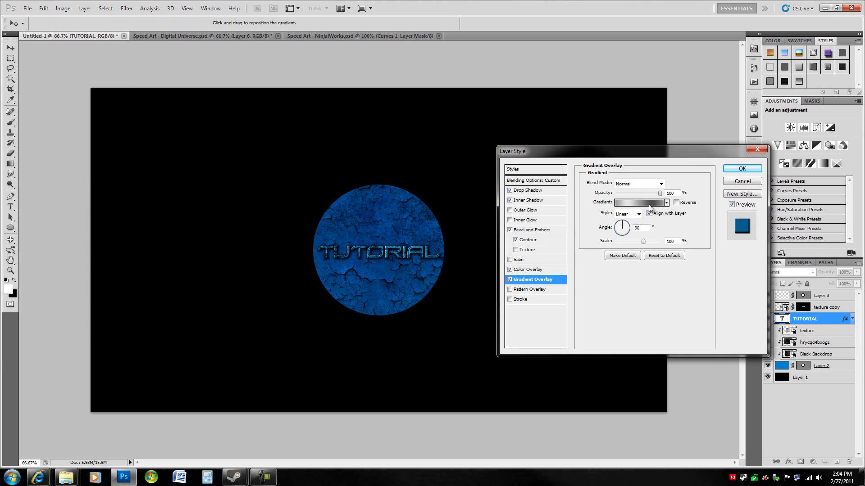
{"action": "left_click", "coordinate": [648, 203]}
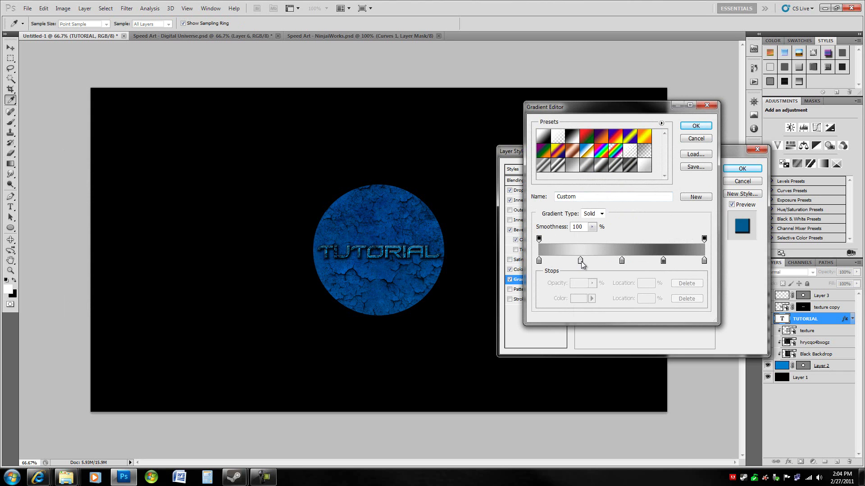
{"action": "left_click", "coordinate": [696, 125]}
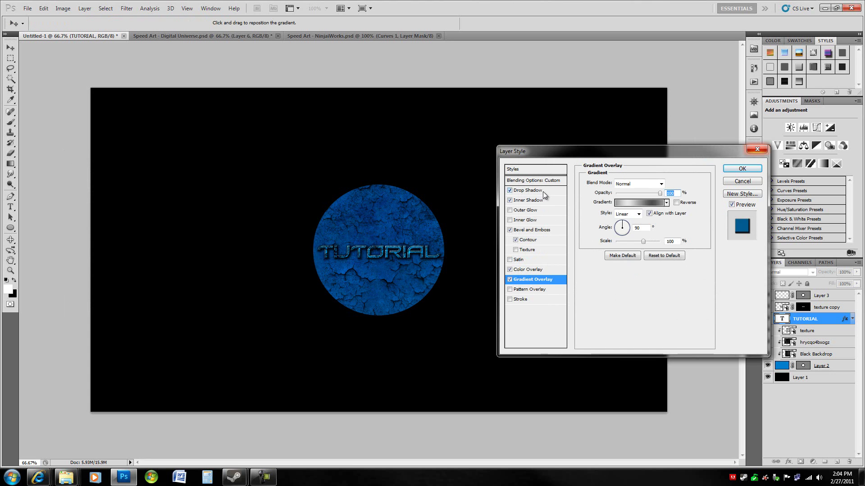
{"action": "left_click", "coordinate": [528, 191]}
{"action": "left_click", "coordinate": [739, 169]}
{"action": "left_click", "coordinate": [822, 296]}
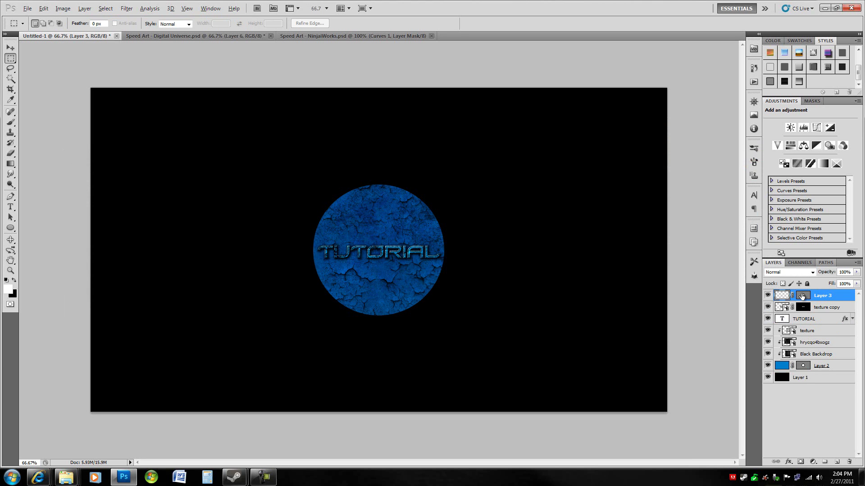
Step: Copy the circle mask onto Layer 3 and scale it to 115.81% around the blue circle
{"action": "left_click_drag", "start_coordinate": [801, 295], "coordinate": [801, 295]}
{"action": "left_click", "coordinate": [803, 296]}
{"action": "key", "text": "ctrl+t"}
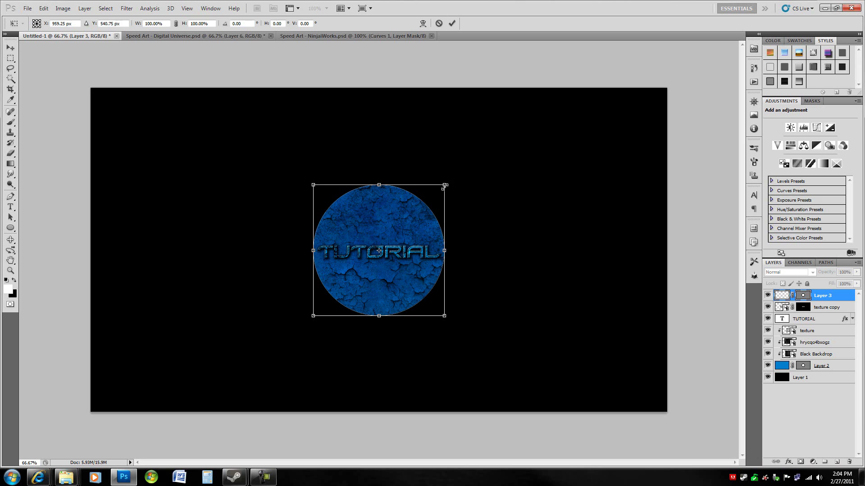
{"action": "left_click_drag", "start_coordinate": [445, 186], "coordinate": [459, 180]}
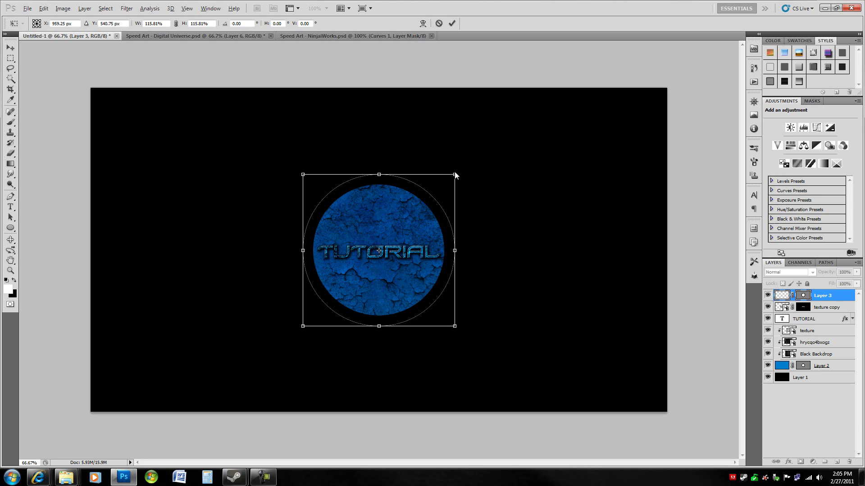
{"action": "key", "text": "alt+space"}
{"action": "key", "text": "Escape"}
{"action": "key", "text": "Return"}
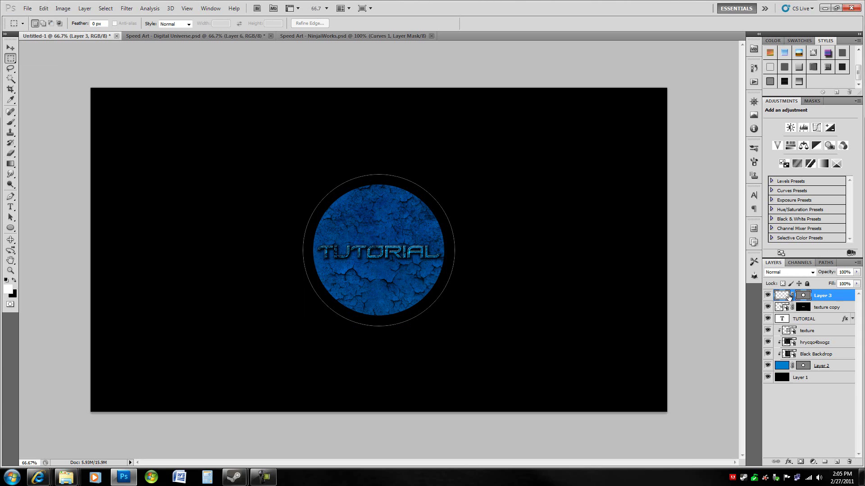
Step: Load the blue circle selection, add it as Layer 3's second mask, and invert it to leave a ring band
{"action": "left_click", "coordinate": [803, 299]}
{"action": "left_click", "coordinate": [806, 299]}
{"action": "left_click", "coordinate": [809, 299]}
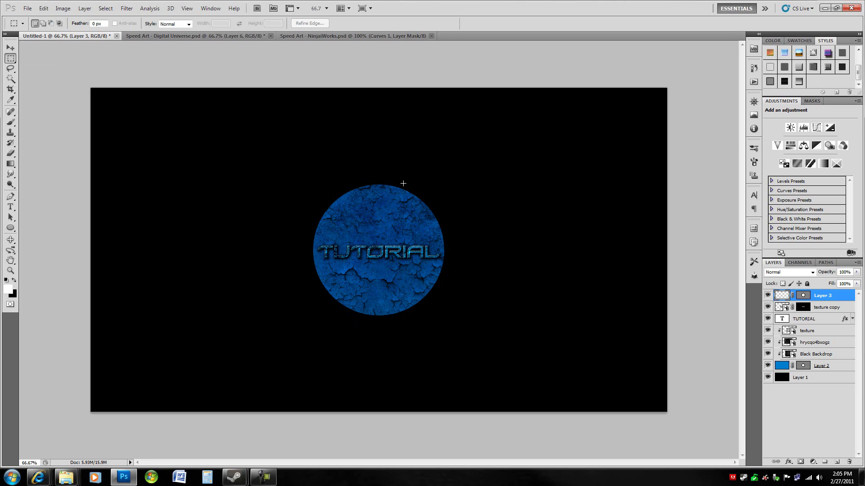
{"action": "left_click", "coordinate": [804, 367], "text": "ctrl"}
{"action": "key", "text": "Delete"}
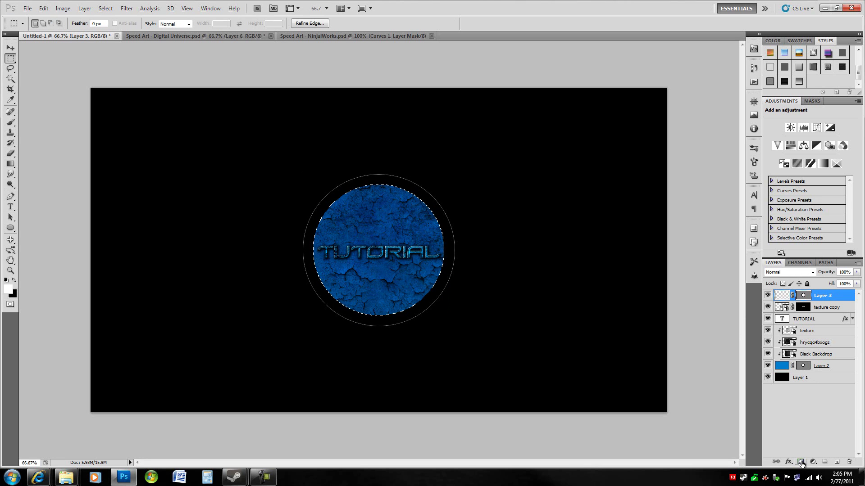
{"action": "left_click", "coordinate": [801, 462]}
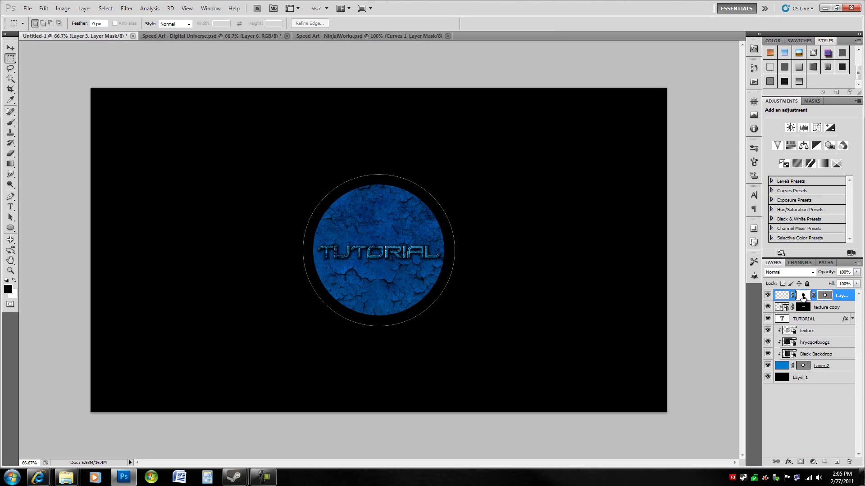
{"action": "left_click", "coordinate": [803, 297]}
{"action": "left_click", "coordinate": [783, 295]}
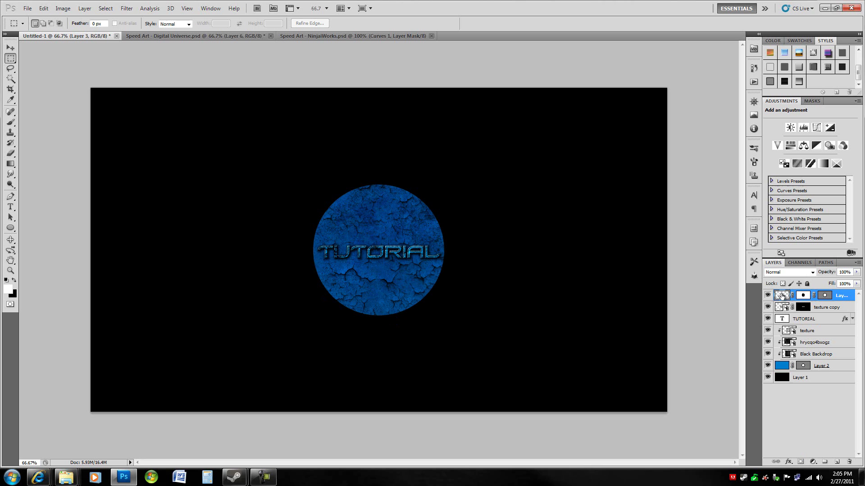
Step: Fill Layer 3 with black and give it a Chisel Hard Bevel and Emboss
{"action": "key", "text": "ctrl+BackSpace"}
{"action": "double_click", "coordinate": [852, 302]}
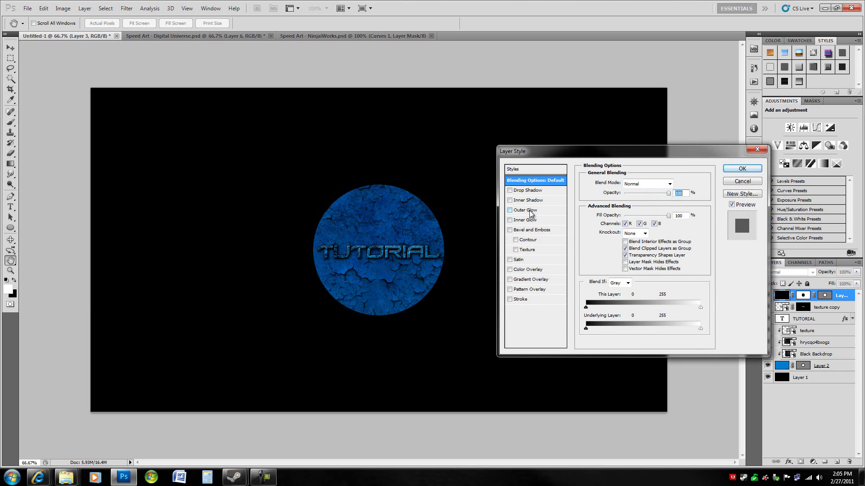
{"action": "left_click", "coordinate": [537, 231]}
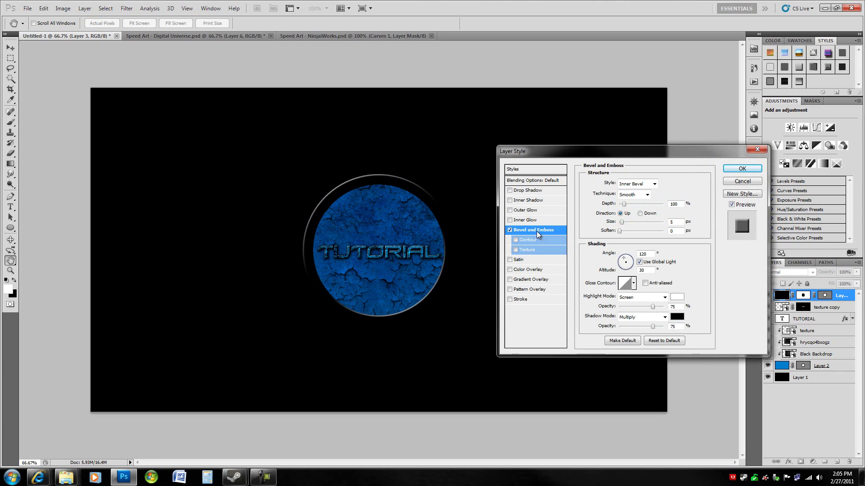
{"action": "left_click", "coordinate": [631, 195]}
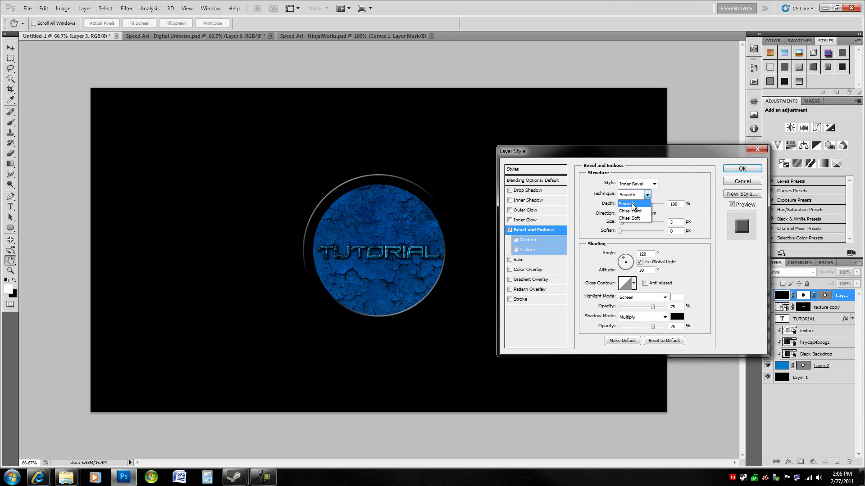
{"action": "left_click", "coordinate": [633, 213]}
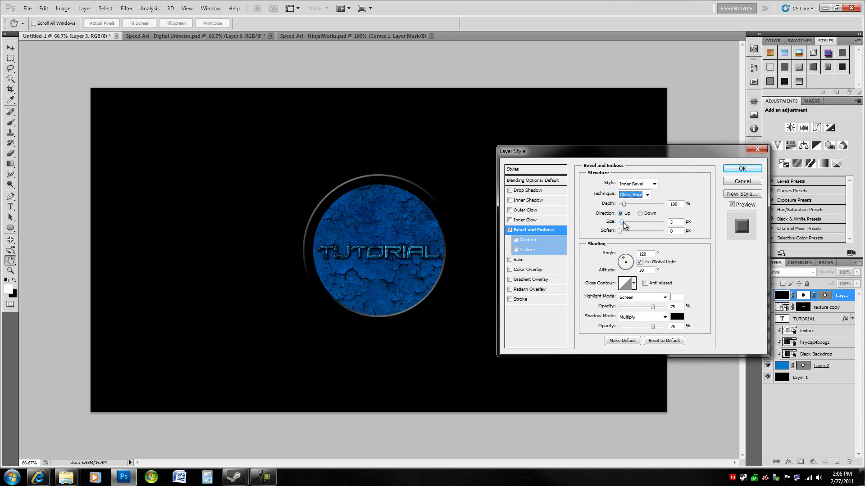
Step: Widen the bevel to 92 px, lower highlight opacity, and choose an anti-aliased gloss contour
{"action": "left_click_drag", "start_coordinate": [625, 226], "coordinate": [638, 226]}
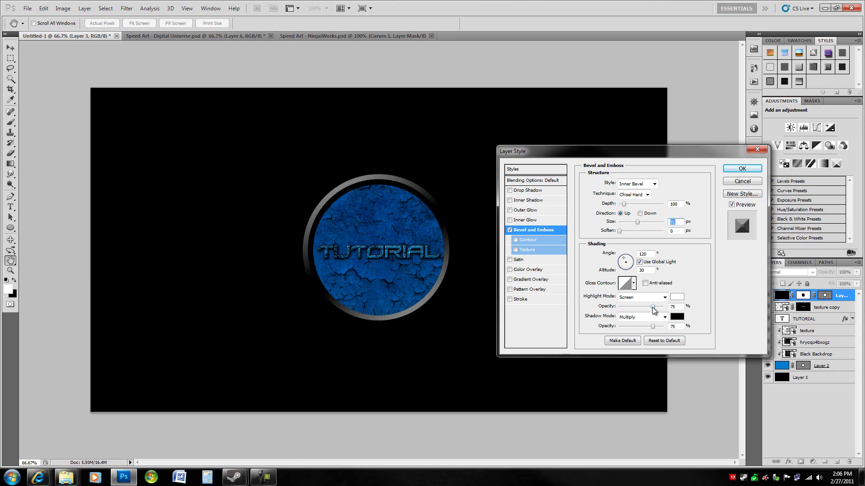
{"action": "left_click_drag", "start_coordinate": [652, 307], "coordinate": [652, 328]}
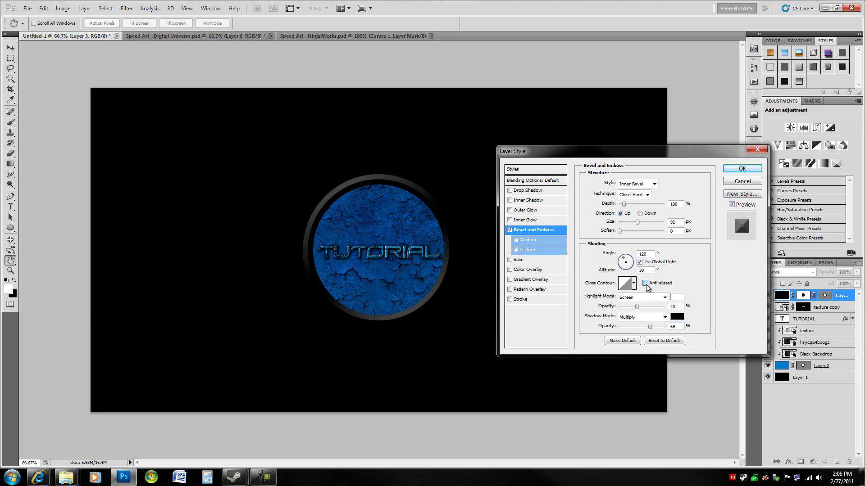
{"action": "left_click", "coordinate": [645, 283]}
{"action": "left_click", "coordinate": [634, 283]}
{"action": "left_click", "coordinate": [596, 318]}
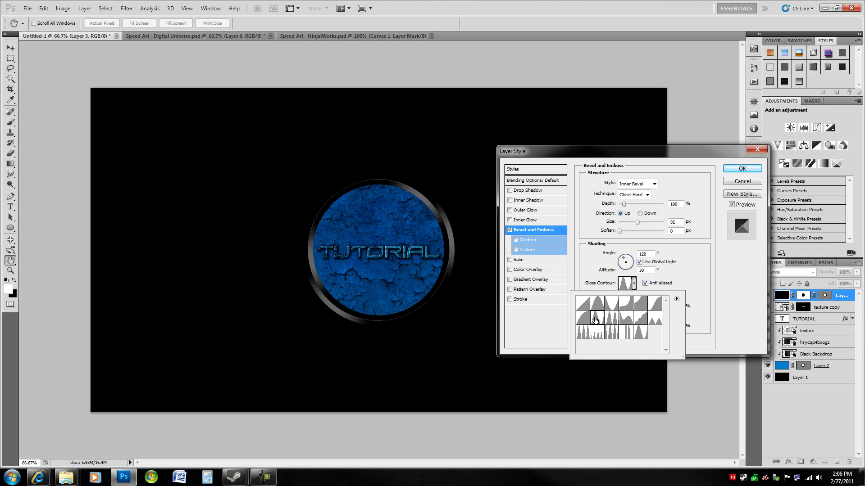
{"action": "left_click", "coordinate": [583, 318]}
{"action": "left_click", "coordinate": [598, 338]}
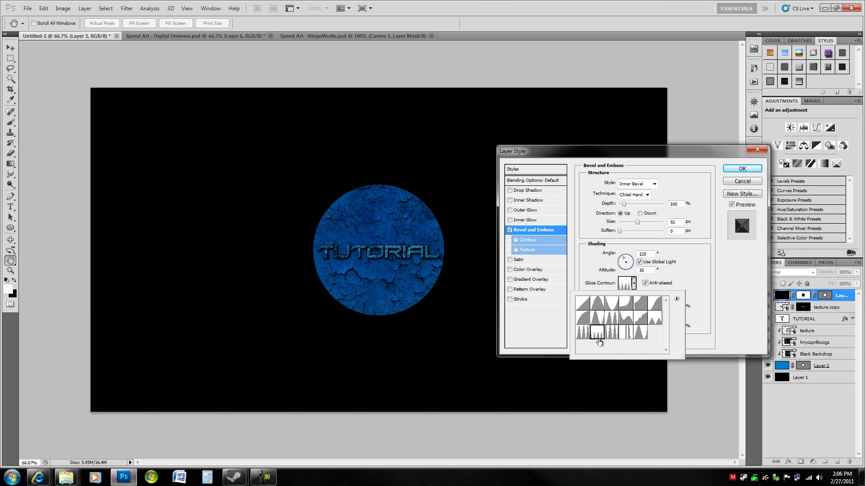
{"action": "left_click", "coordinate": [583, 303]}
Step: Enable the bevel's Contour with anti-aliasing and a 100% range
{"action": "left_click", "coordinate": [534, 242]}
{"action": "left_click", "coordinate": [533, 242]}
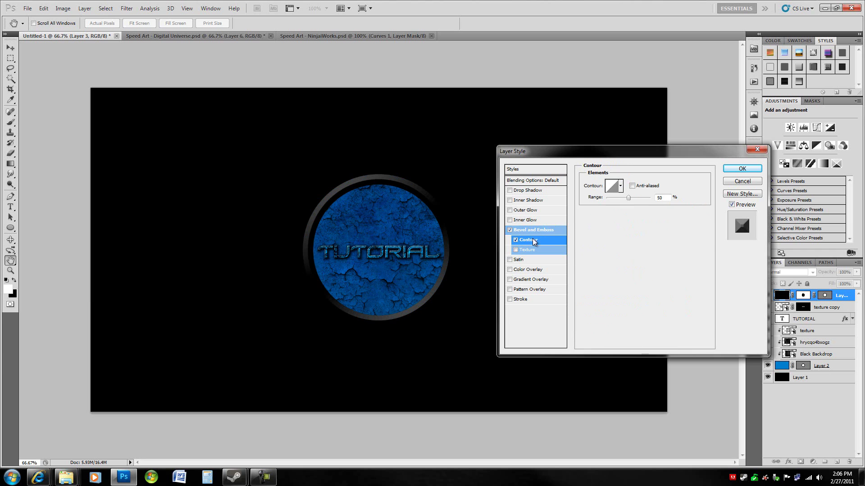
{"action": "left_click", "coordinate": [621, 187]}
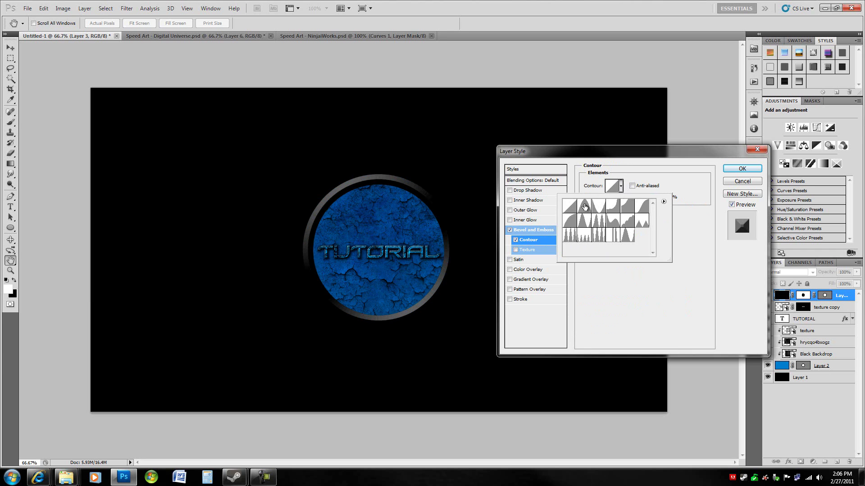
{"action": "left_click", "coordinate": [655, 306]}
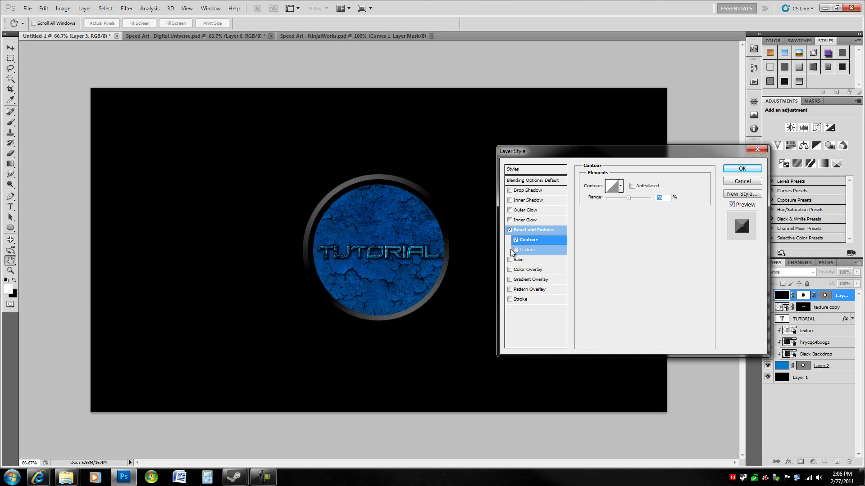
{"action": "left_click", "coordinate": [632, 187]}
{"action": "mouse_move", "coordinate": [628, 198]}
{"action": "left_mouse_down"}
{"action": "mouse_move", "coordinate": [606, 202]}
{"action": "mouse_move", "coordinate": [676, 203]}
{"action": "mouse_move", "coordinate": [630, 204]}
{"action": "left_mouse_up"}
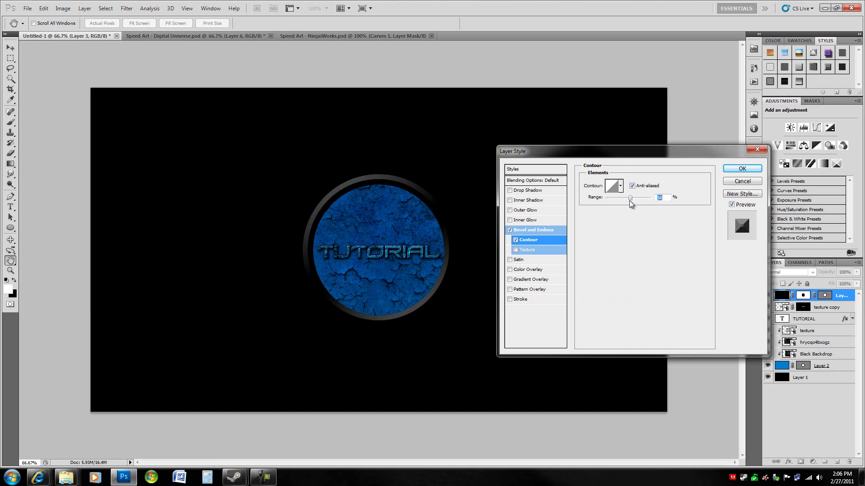
Step: Keep the Chisel Hard technique and change the bevel depth to about 154%
{"action": "left_click", "coordinate": [537, 231]}
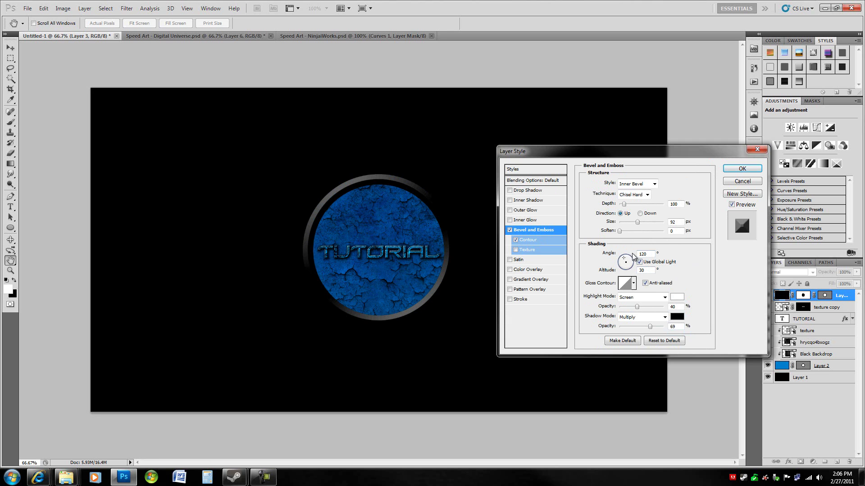
{"action": "left_click", "coordinate": [647, 195]}
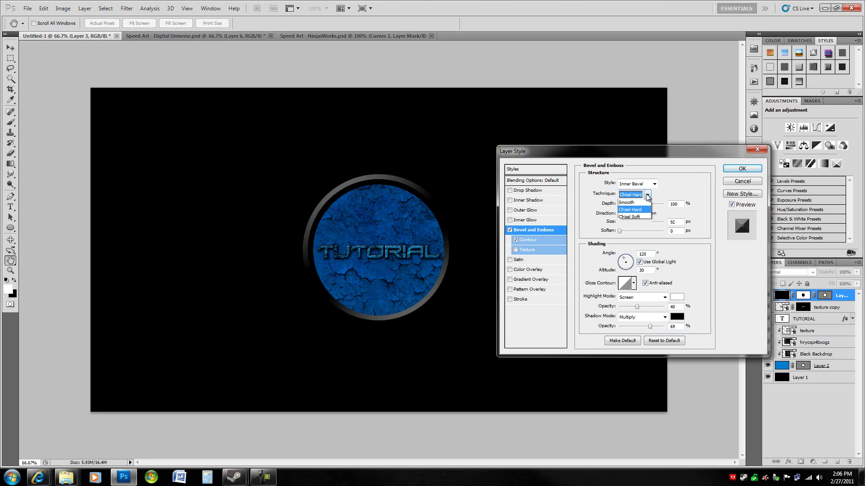
{"action": "left_click", "coordinate": [629, 209]}
{"action": "left_click", "coordinate": [614, 204]}
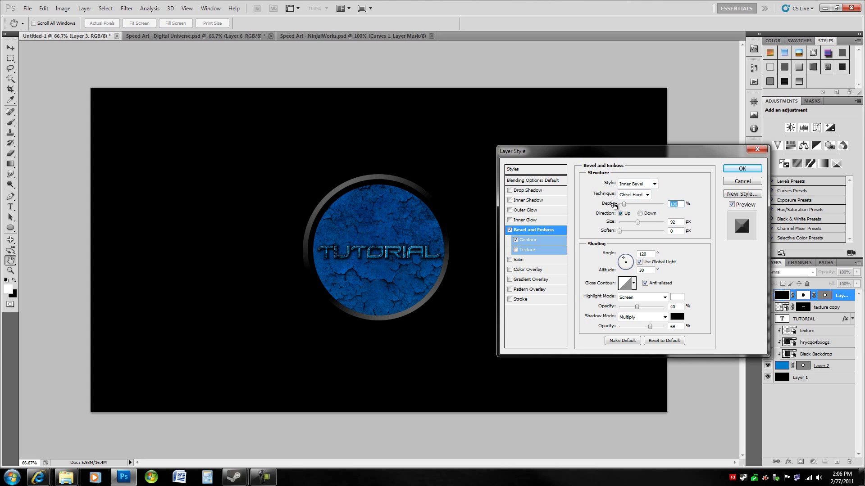
{"action": "left_click_drag", "start_coordinate": [623, 204], "coordinate": [624, 208]}
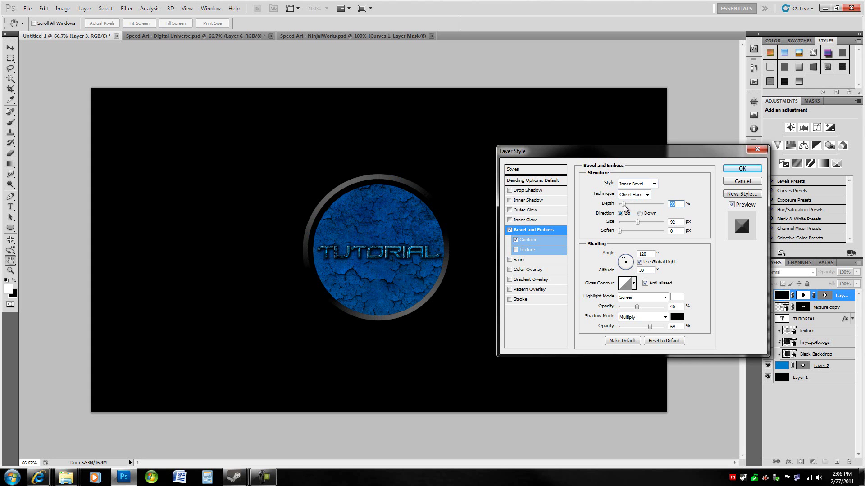
Step: Enable the rim's Drop Shadow with 0 px distance, 30% spread and a larger size
{"action": "left_click", "coordinate": [537, 190]}
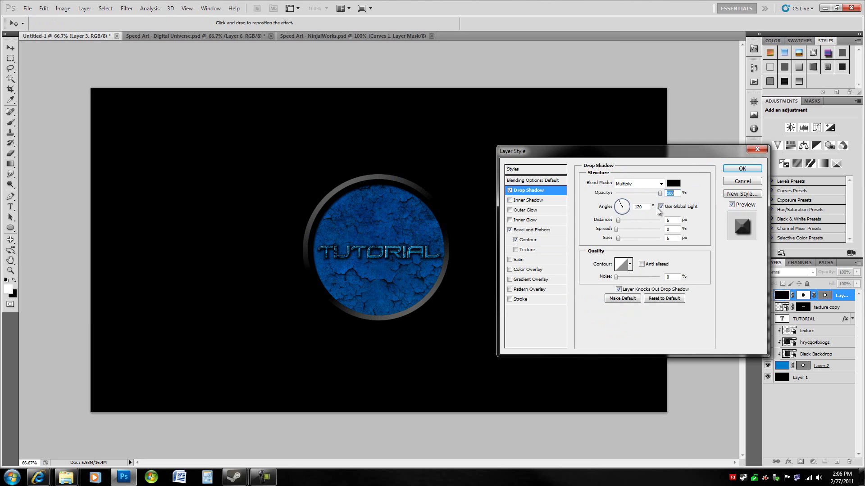
{"action": "left_click_drag", "start_coordinate": [618, 219], "coordinate": [630, 231]}
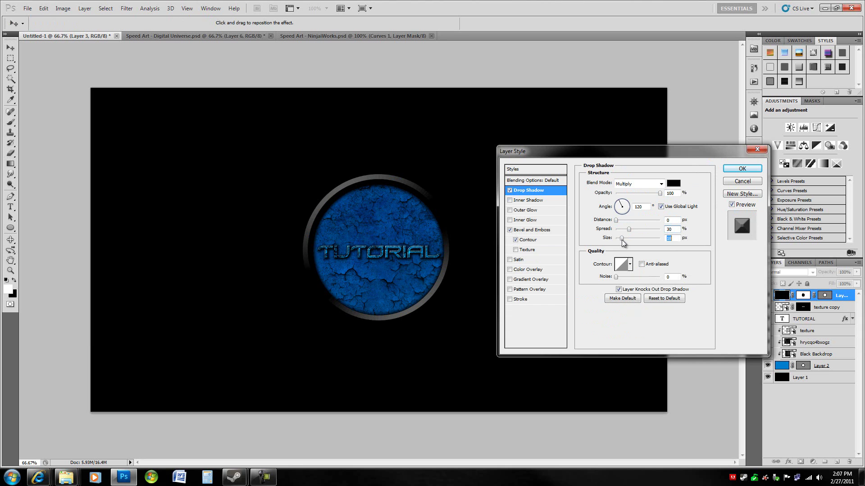
{"action": "left_click_drag", "start_coordinate": [624, 243], "coordinate": [626, 244]}
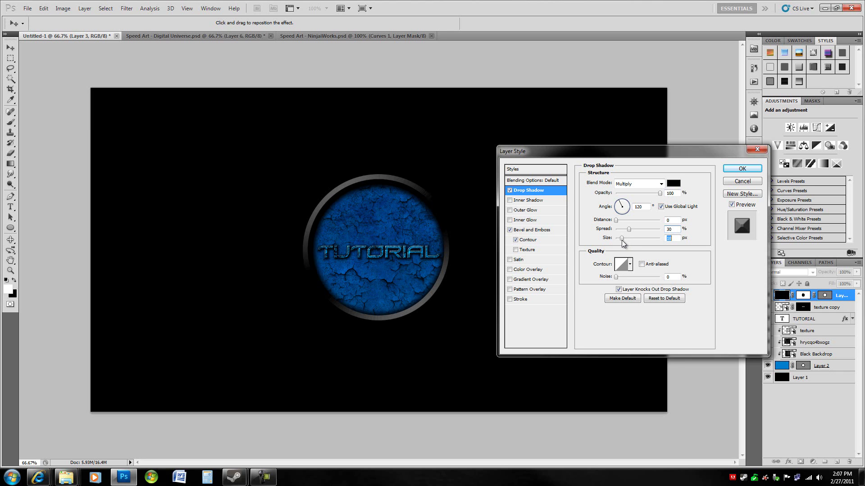
{"action": "left_click_drag", "start_coordinate": [623, 244], "coordinate": [622, 240]}
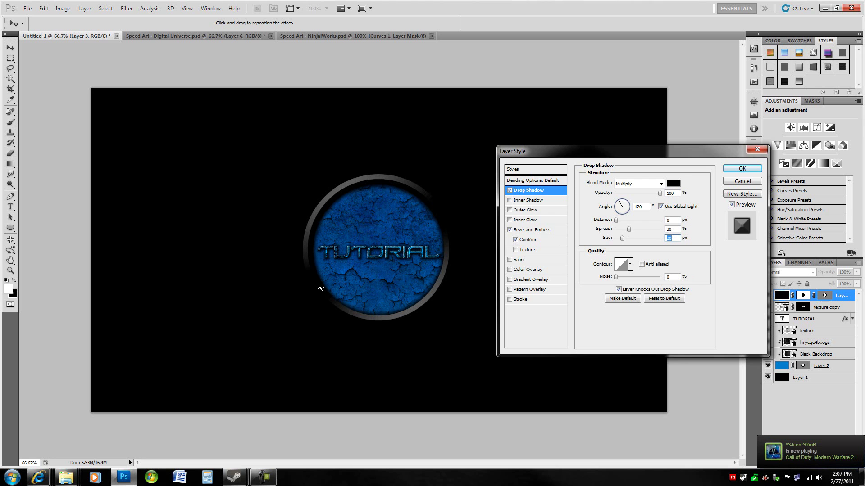
Step: Add a dark diagonal Pattern Overlay to the rim at 2% scale
{"action": "left_click", "coordinate": [542, 230]}
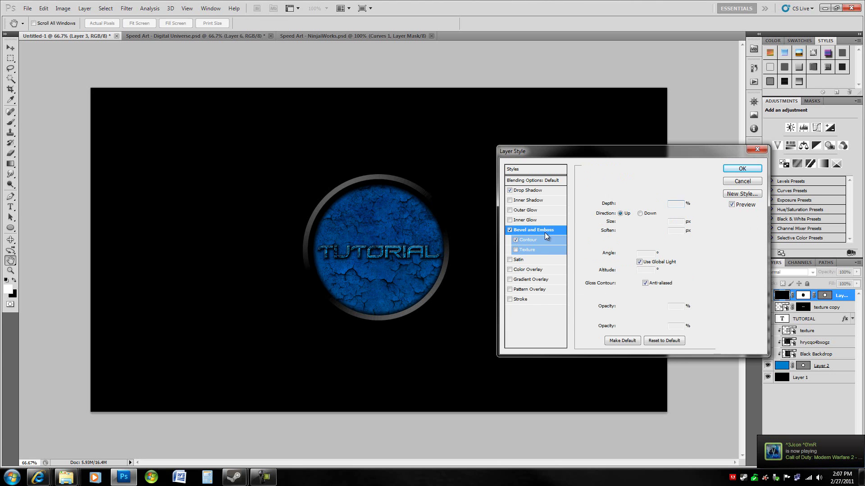
{"action": "left_click", "coordinate": [534, 289]}
{"action": "left_click", "coordinate": [644, 213]}
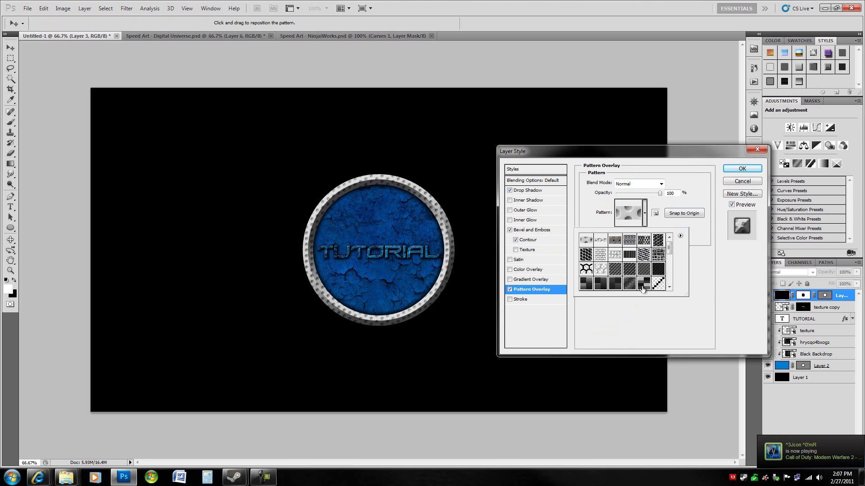
{"action": "left_click", "coordinate": [631, 270]}
{"action": "left_click", "coordinate": [652, 230]}
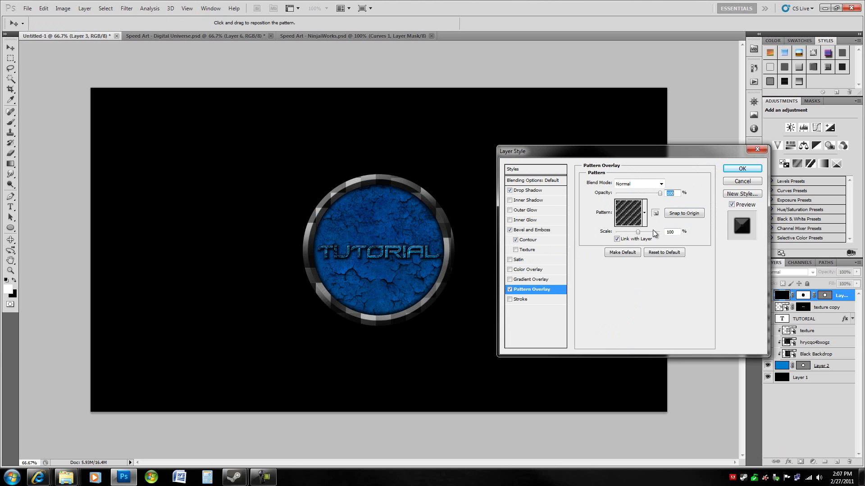
{"action": "left_click", "coordinate": [644, 213]}
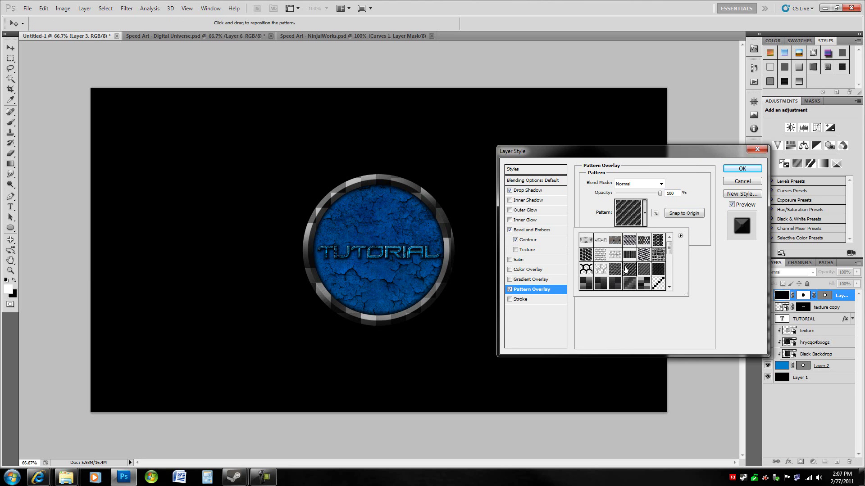
{"action": "scroll", "coordinate": [640, 283], "scroll_direction": "down", "scroll_amount": 1}
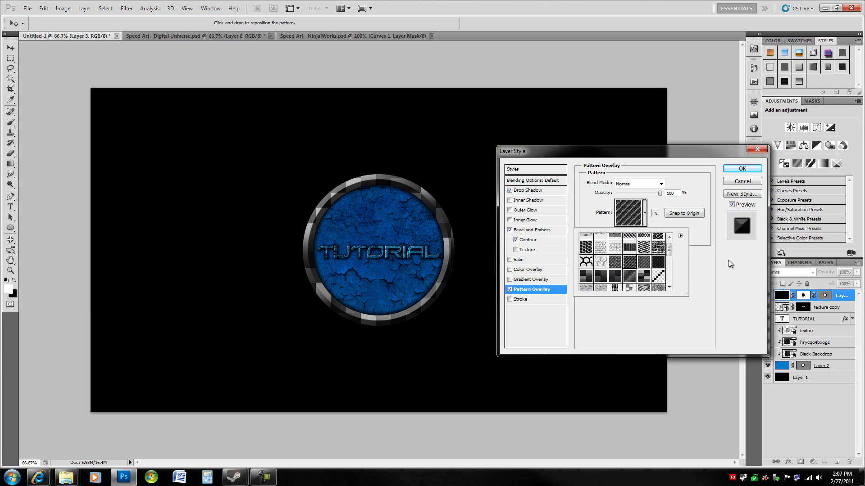
{"action": "left_click", "coordinate": [678, 231]}
{"action": "type", "text": "2"}
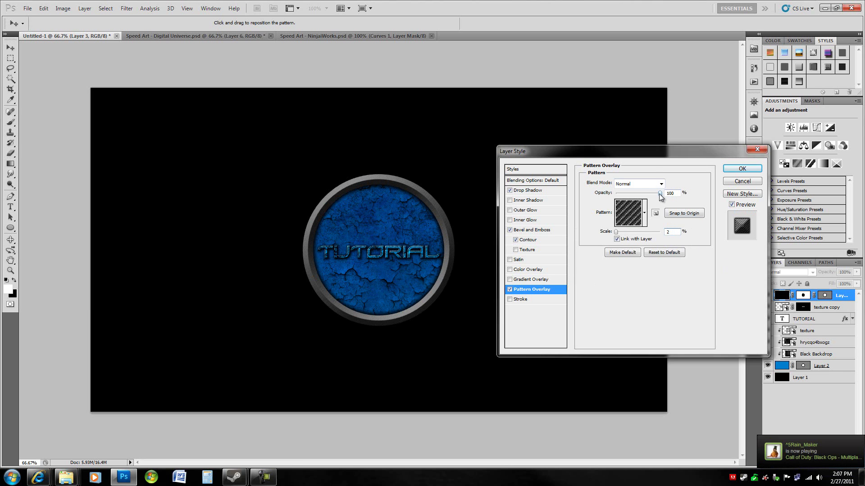
{"action": "left_click", "coordinate": [533, 230]}
Step: Accept the rim's layer style and find Black Backdrop in the Background Effect Pics folder
{"action": "left_click", "coordinate": [741, 169]}
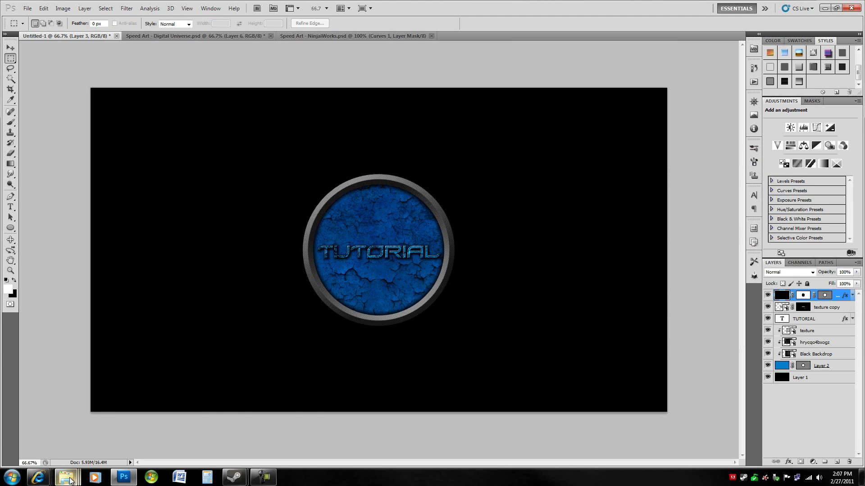
{"action": "mouse_move", "coordinate": [71, 482]}
{"action": "left_click", "coordinate": [58, 432]}
{"action": "scroll", "coordinate": [371, 266], "scroll_direction": "down", "scroll_amount": 5}
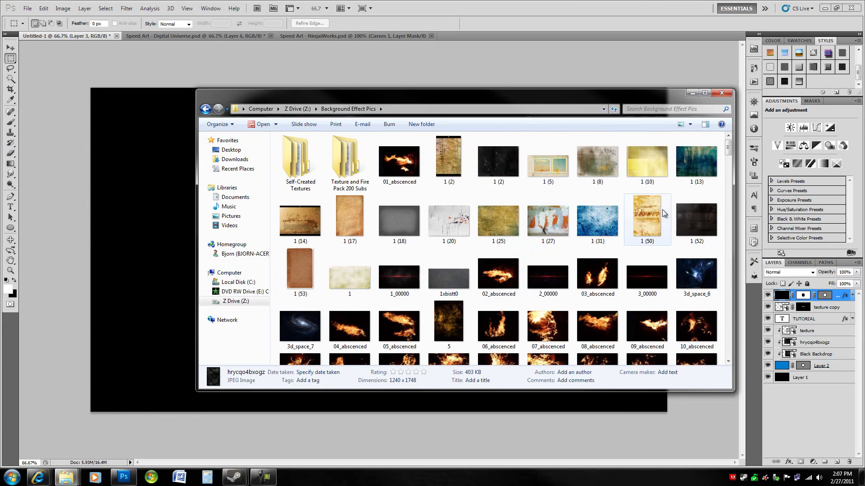
{"action": "scroll", "coordinate": [643, 272], "scroll_direction": "down", "scroll_amount": 3}
{"action": "scroll", "coordinate": [642, 275], "scroll_direction": "down", "scroll_amount": 2}
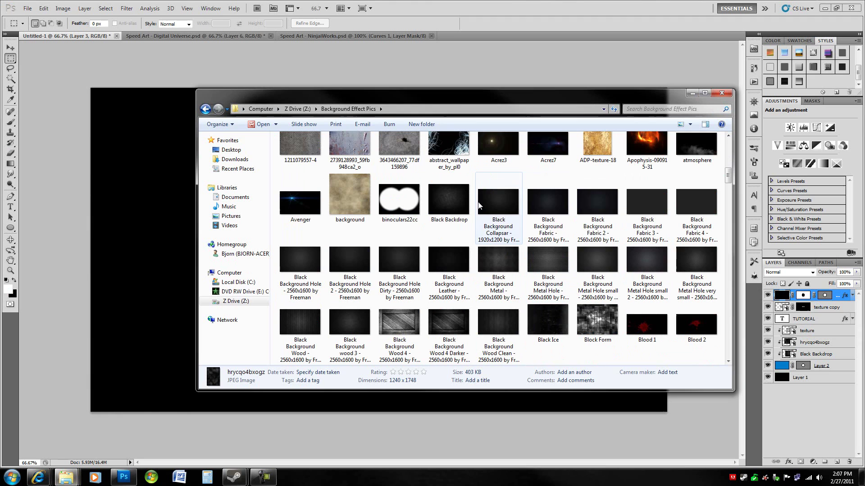
{"action": "left_click", "coordinate": [445, 203]}
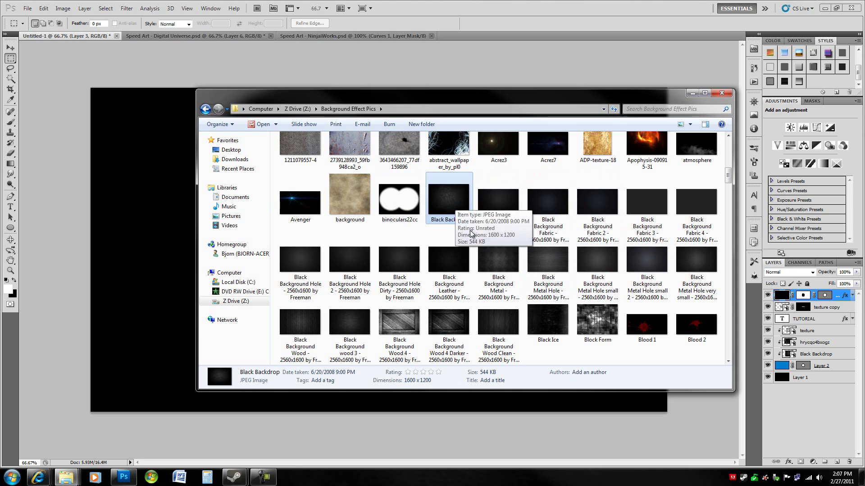
Step: Place Black Backdrop on the canvas, enlarge it to 107.71%, and clip it to the rim layer
{"action": "left_click_drag", "start_coordinate": [463, 217], "coordinate": [158, 252]}
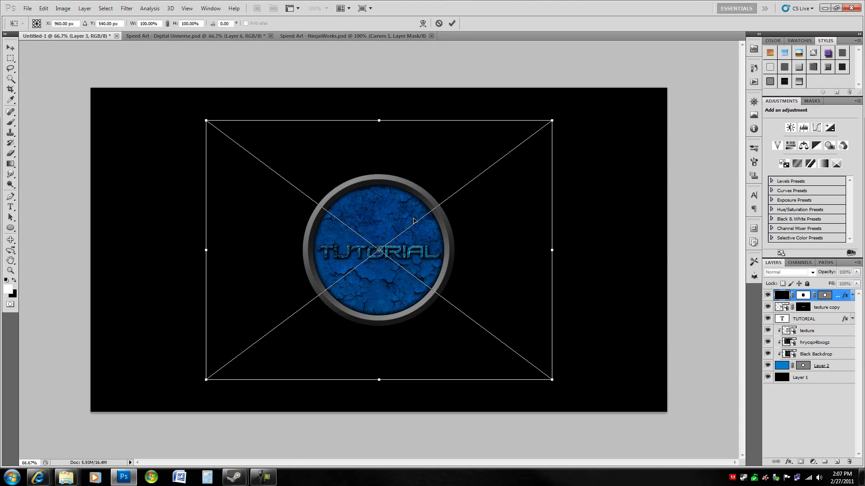
{"action": "left_click_drag", "start_coordinate": [548, 123], "coordinate": [565, 112]}
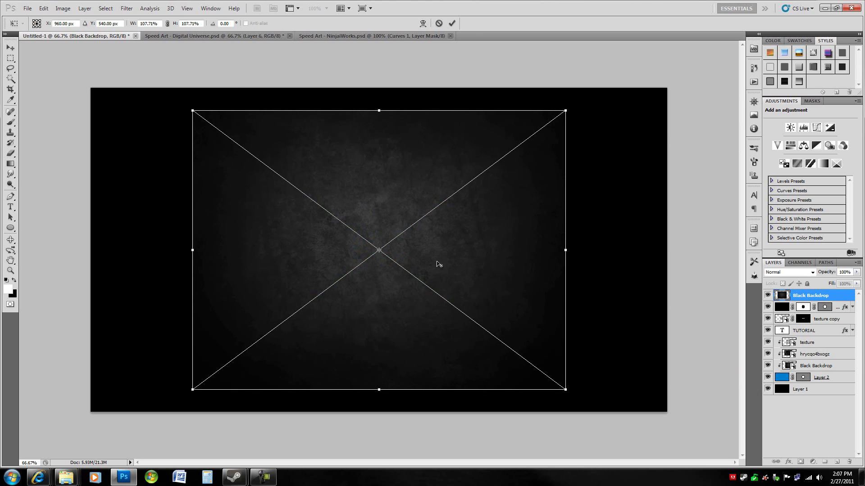
{"action": "key", "text": "Return"}
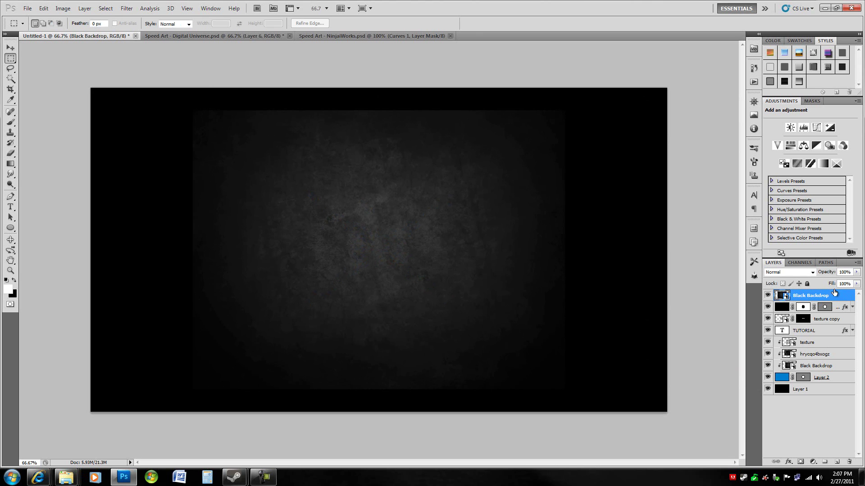
{"action": "left_click", "coordinate": [841, 301], "text": "alt"}
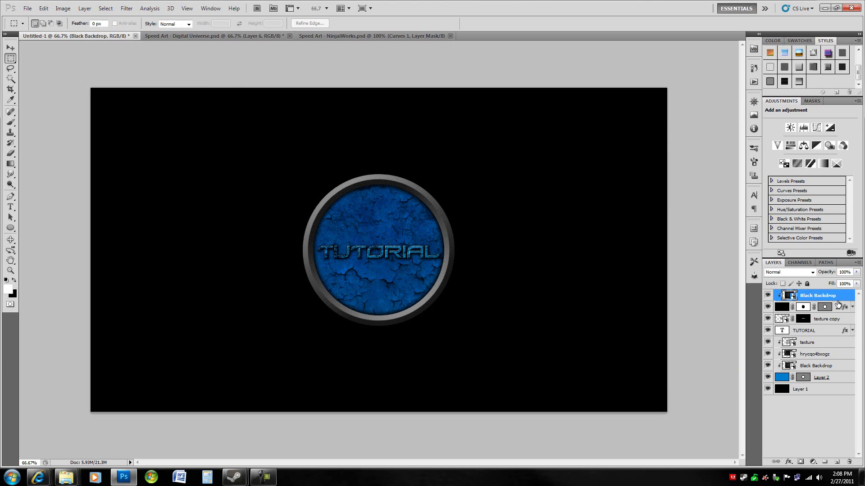
Step: For Layer 3, enable Blend Interior Effects as Group and disable Blend Clipped Layers as Group
{"action": "double_click", "coordinate": [848, 314]}
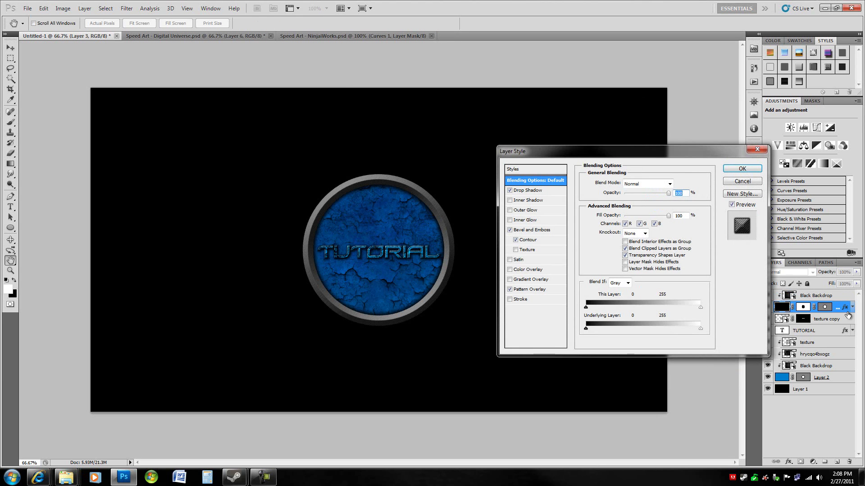
{"action": "left_click", "coordinate": [625, 243]}
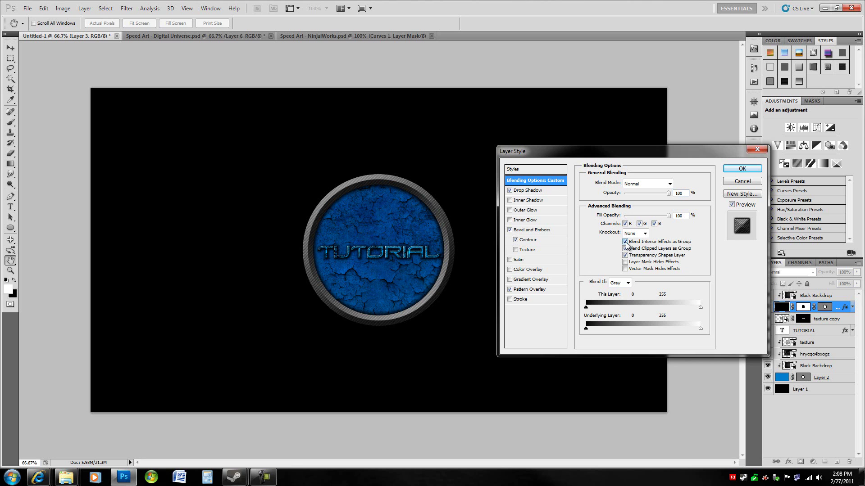
{"action": "left_click", "coordinate": [625, 248]}
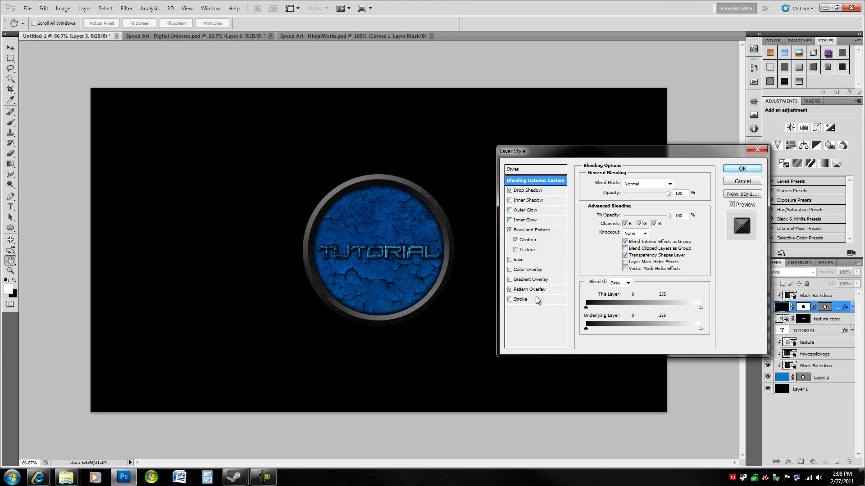
{"action": "left_click", "coordinate": [742, 169]}
{"action": "left_click", "coordinate": [836, 296]}
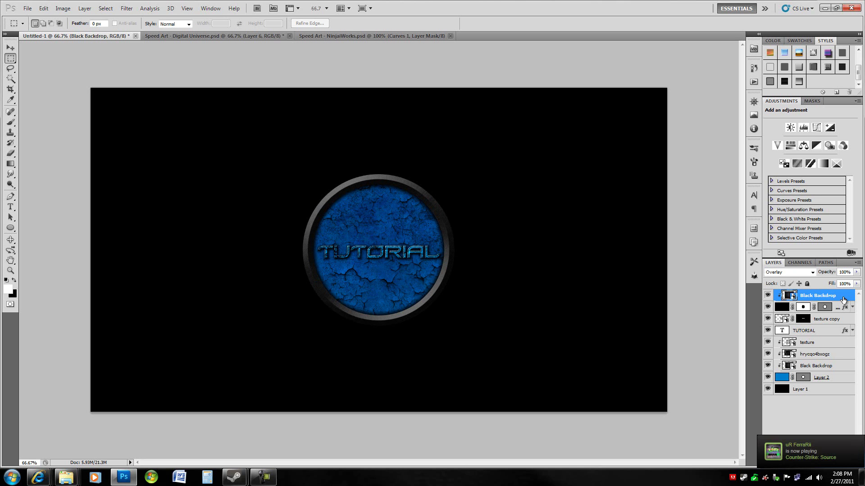
Step: Try Multiply, then keep the Black Backdrop layer in Normal blending and bring the Background Effect Pics folder forward
{"action": "key", "text": "alt+shift+m"}
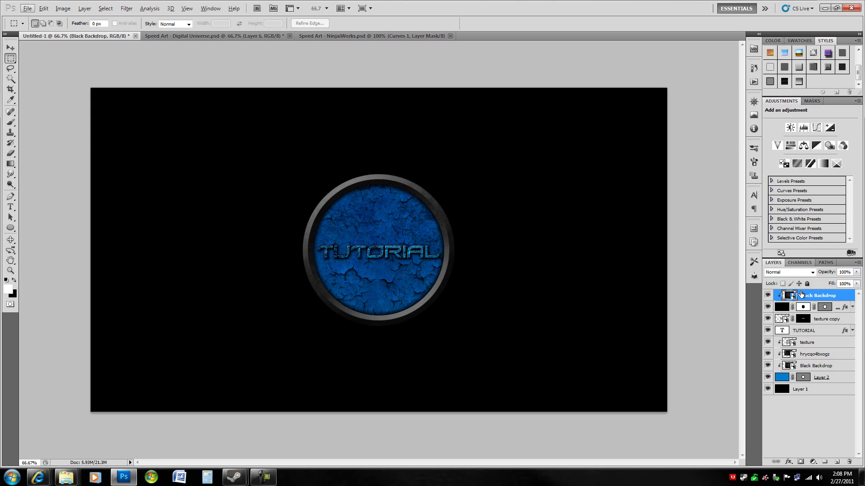
{"action": "left_click", "coordinate": [802, 273]}
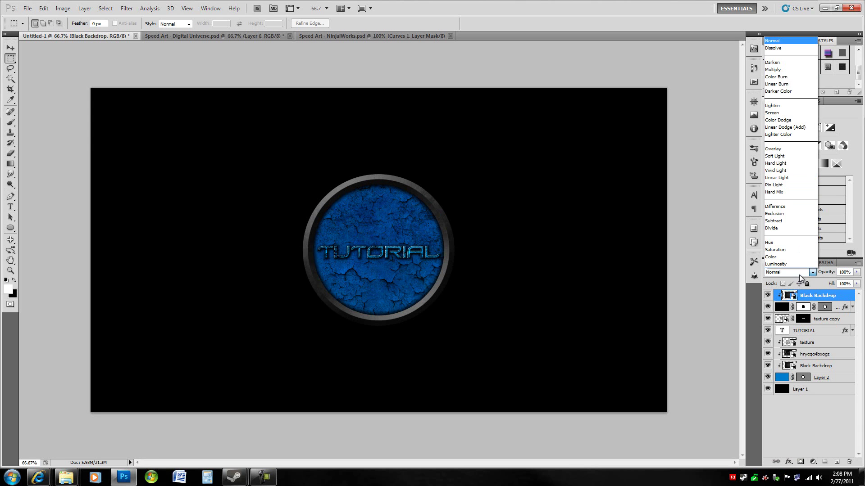
{"action": "left_click", "coordinate": [821, 317]}
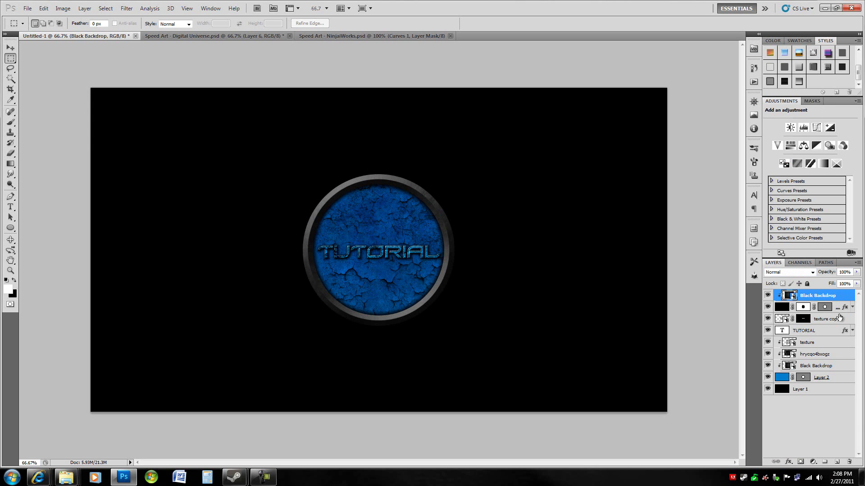
{"action": "left_click", "coordinate": [837, 312]}
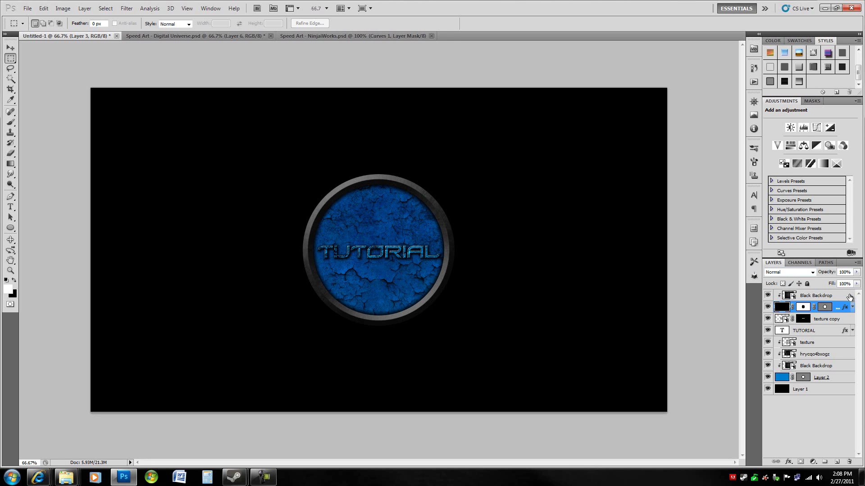
{"action": "left_click", "coordinate": [849, 295]}
{"action": "mouse_move", "coordinate": [66, 477]}
{"action": "left_click", "coordinate": [58, 426]}
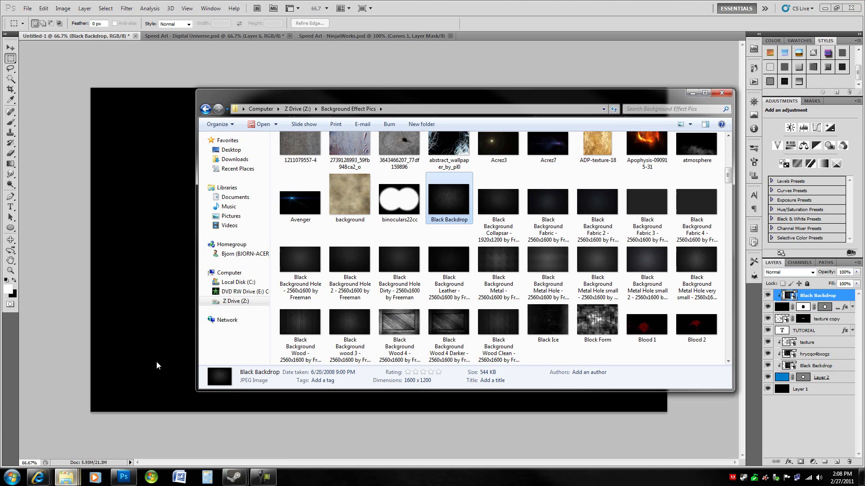
Step: Place the hrycqo4bxogz grunge image, rotate it 90° counter-clockwise, shift it up-left, and commit
{"action": "scroll", "coordinate": [568, 254], "scroll_direction": "down", "scroll_amount": 3}
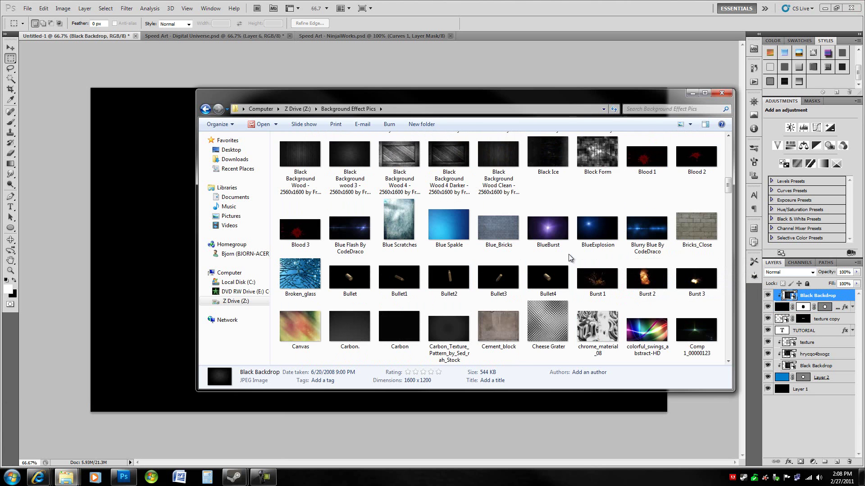
{"action": "scroll", "coordinate": [568, 255], "scroll_direction": "up", "scroll_amount": 2}
{"action": "scroll", "coordinate": [569, 254], "scroll_direction": "down", "scroll_amount": 5}
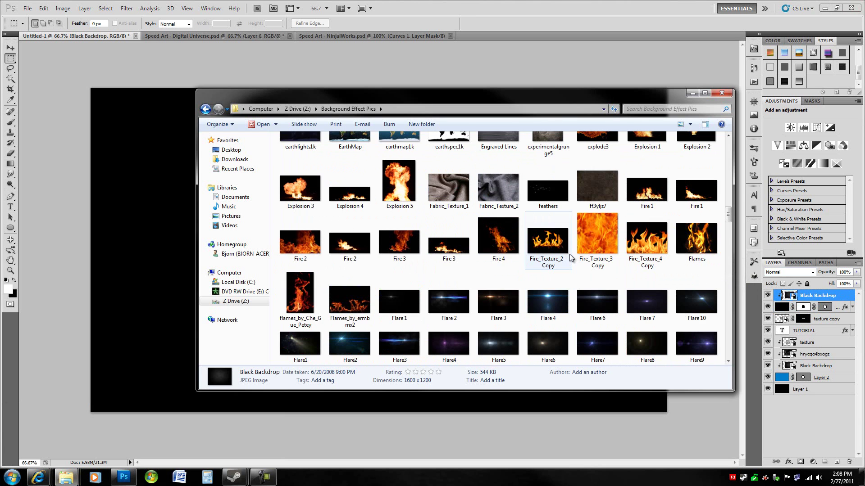
{"action": "scroll", "coordinate": [569, 254], "scroll_direction": "up", "scroll_amount": 2}
{"action": "scroll", "coordinate": [571, 254], "scroll_direction": "down", "scroll_amount": 8}
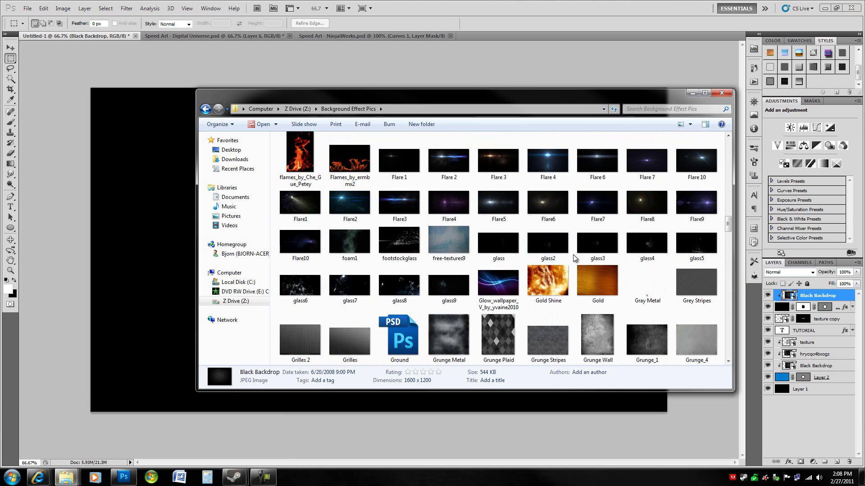
{"action": "left_click_drag", "start_coordinate": [608, 268], "coordinate": [176, 301]}
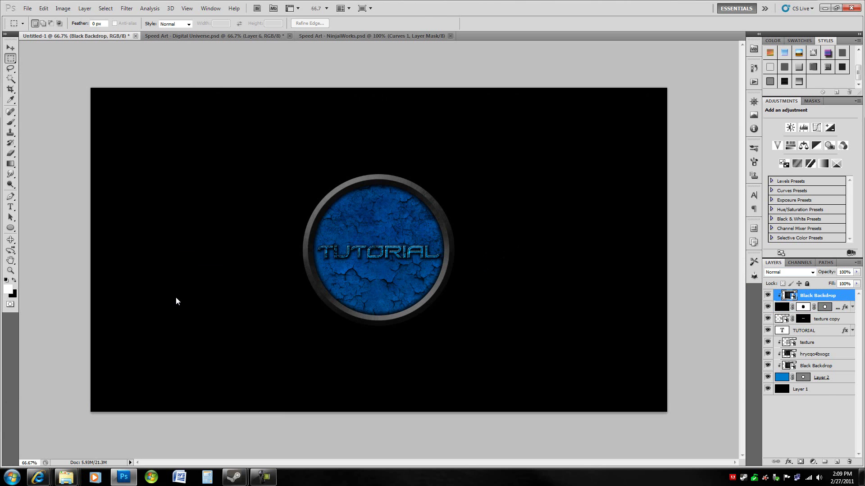
{"action": "right_click", "coordinate": [448, 285]}
{"action": "left_click", "coordinate": [482, 398]}
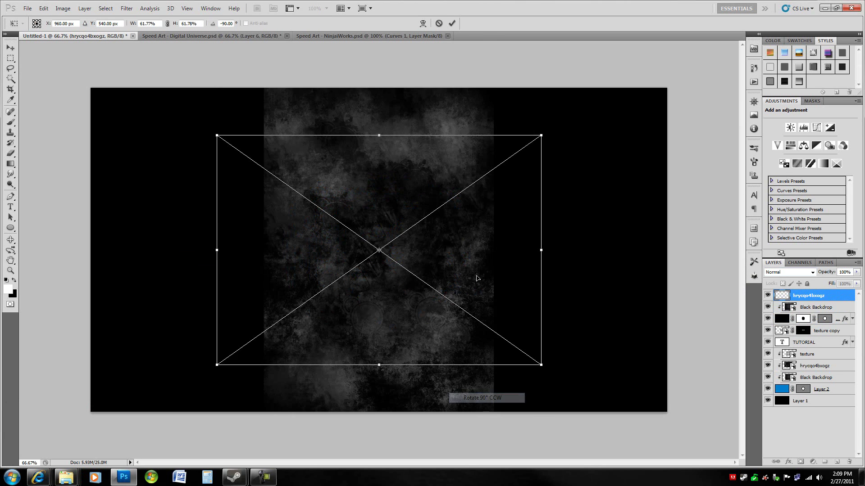
{"action": "left_click_drag", "start_coordinate": [488, 256], "coordinate": [441, 233]}
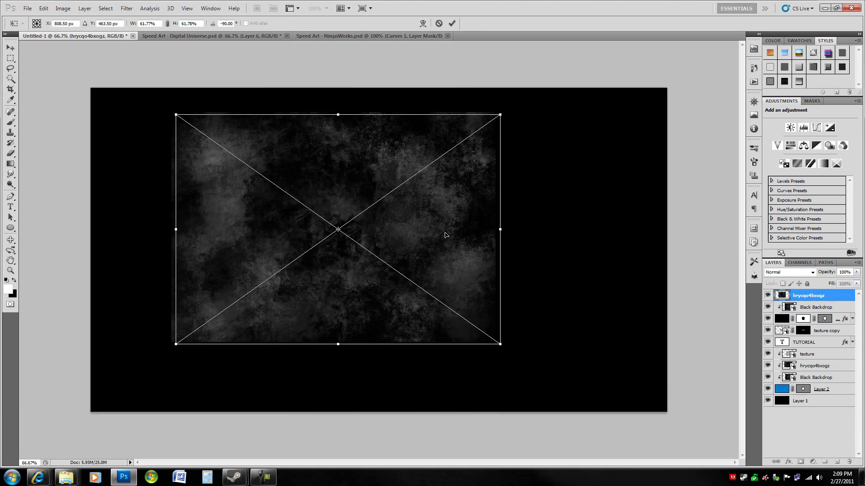
{"action": "key", "text": "Return"}
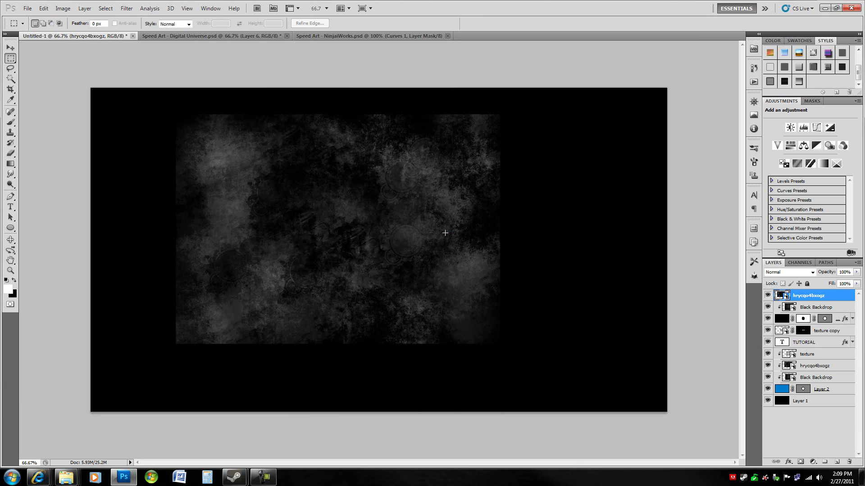
Step: Clip hrycqo4bxogz to Black Backdrop and set its blending to Screen after comparing Multiply and Overlay
{"action": "left_click", "coordinate": [821, 301], "text": "alt"}
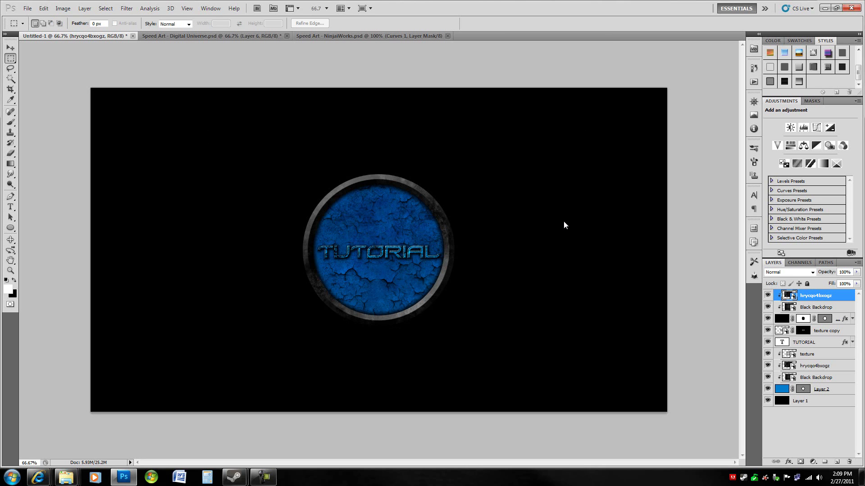
{"action": "key", "text": "shift+alt+m"}
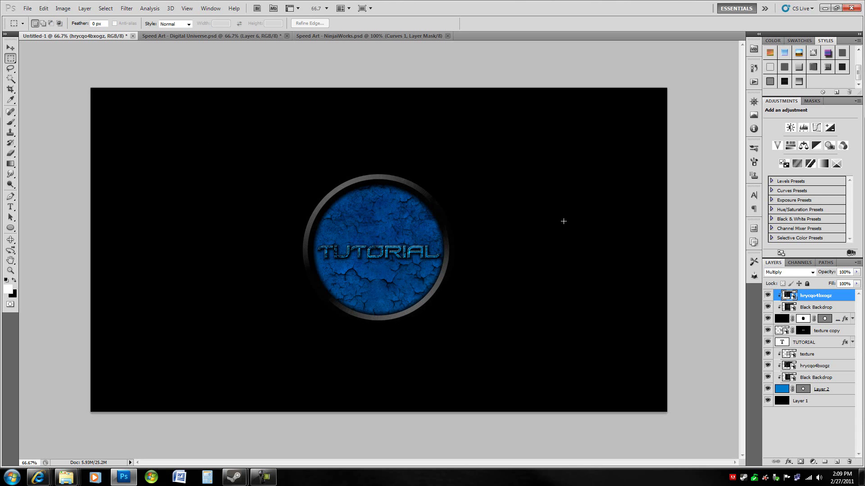
{"action": "key", "text": "shift+alt+o"}
{"action": "left_click", "coordinate": [781, 273]}
{"action": "left_click", "coordinate": [781, 113]}
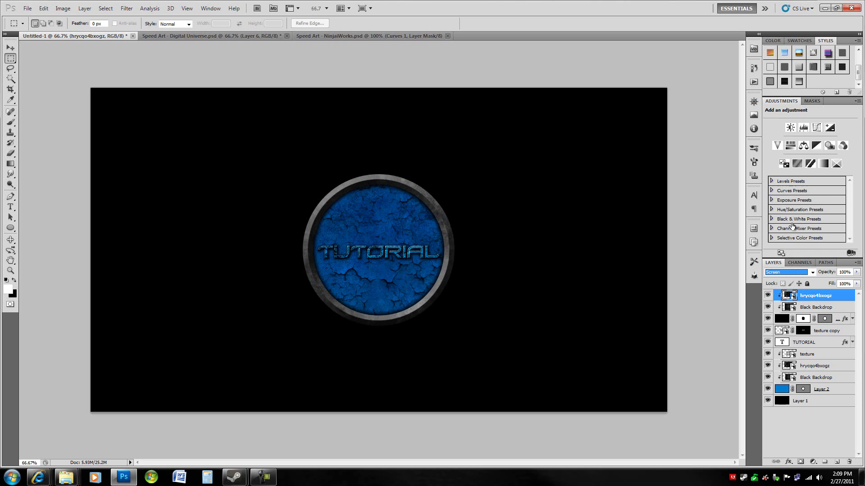
{"action": "key", "text": "Up"}
{"action": "key", "text": "Down"}
{"action": "left_click", "coordinate": [836, 308]}
{"action": "key", "text": "alt+]"}
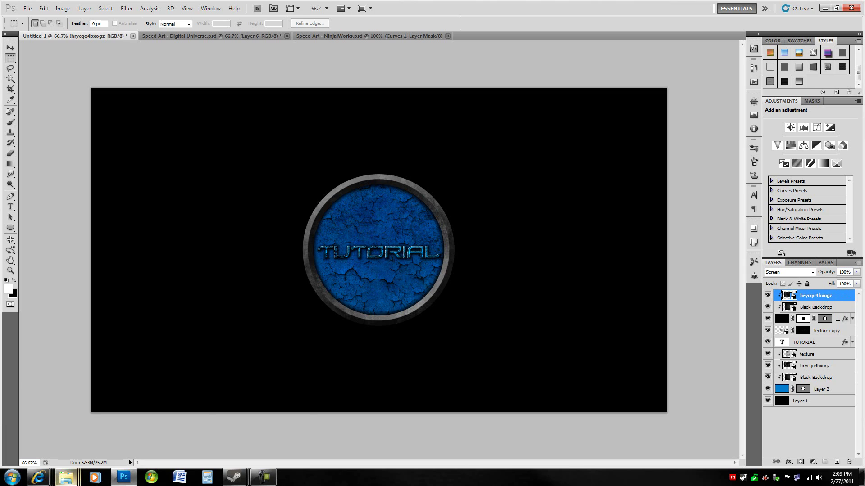
Step: Bring up the Background Effect Pics folder and browse for the Grunge-Metal image
{"action": "mouse_move", "coordinate": [66, 478]}
{"action": "mouse_move", "coordinate": [201, 432]}
{"action": "left_click", "coordinate": [59, 432]}
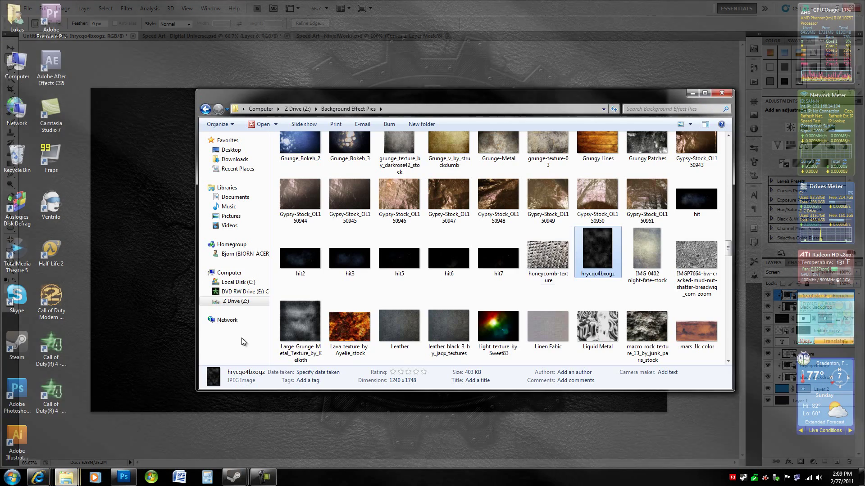
{"action": "scroll", "coordinate": [542, 314], "scroll_direction": "down", "scroll_amount": 10}
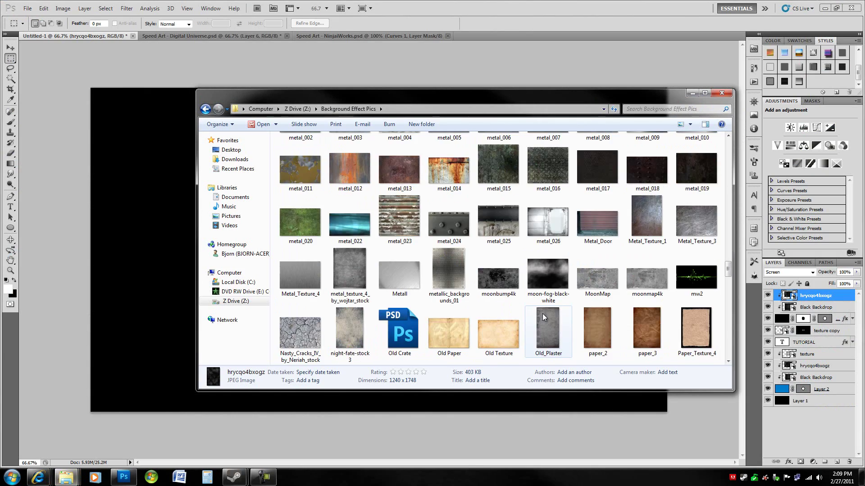
{"action": "scroll", "coordinate": [542, 313], "scroll_direction": "up", "scroll_amount": 3}
{"action": "scroll", "coordinate": [542, 313], "scroll_direction": "down", "scroll_amount": 15}
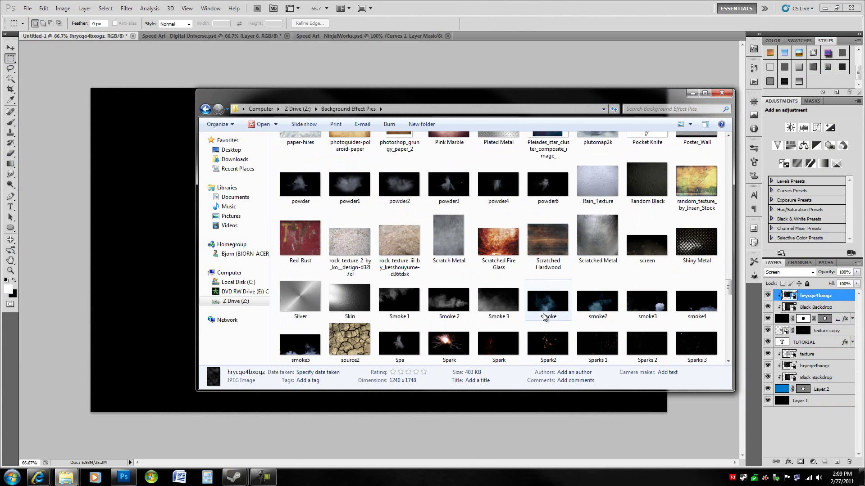
{"action": "scroll", "coordinate": [543, 316], "scroll_direction": "up", "scroll_amount": 20}
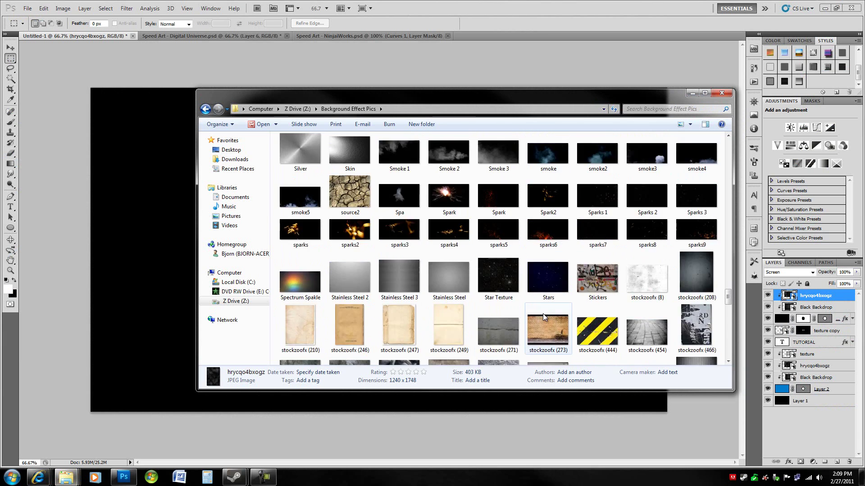
{"action": "scroll", "coordinate": [543, 315], "scroll_direction": "up", "scroll_amount": 5}
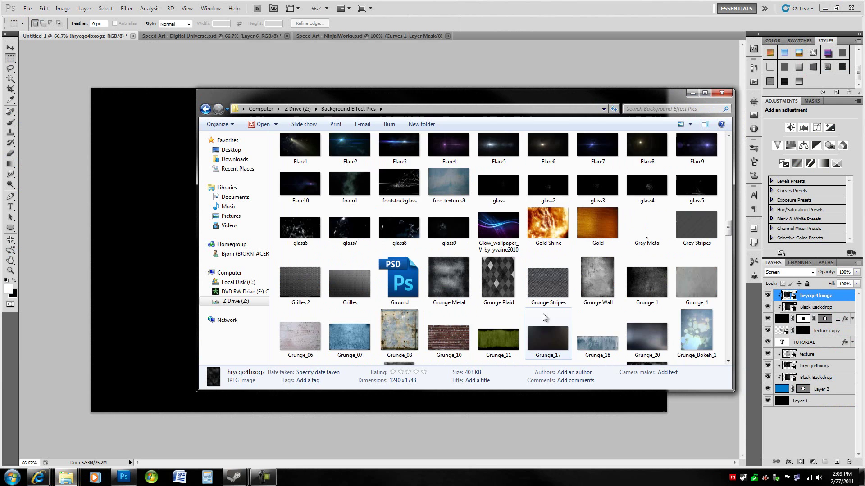
{"action": "scroll", "coordinate": [542, 314], "scroll_direction": "down", "scroll_amount": 2}
Step: Place Grunge-Metal on the canvas, nudge it up slightly, and commit
{"action": "left_click", "coordinate": [504, 282]}
{"action": "left_click_drag", "start_coordinate": [504, 282], "coordinate": [106, 291]}
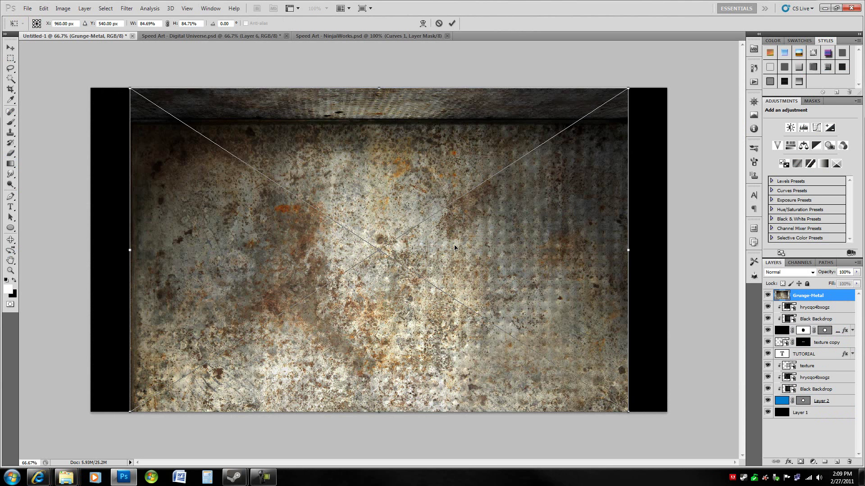
{"action": "left_click_drag", "start_coordinate": [630, 87], "coordinate": [555, 123]}
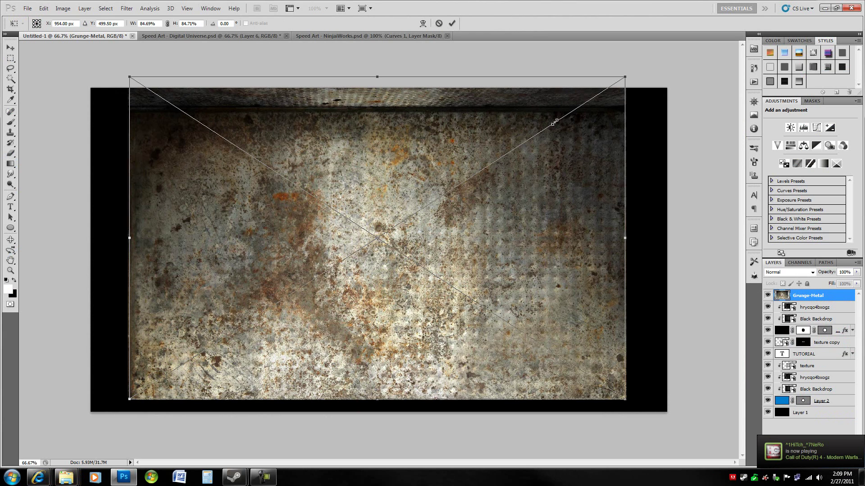
{"action": "key", "text": "Return"}
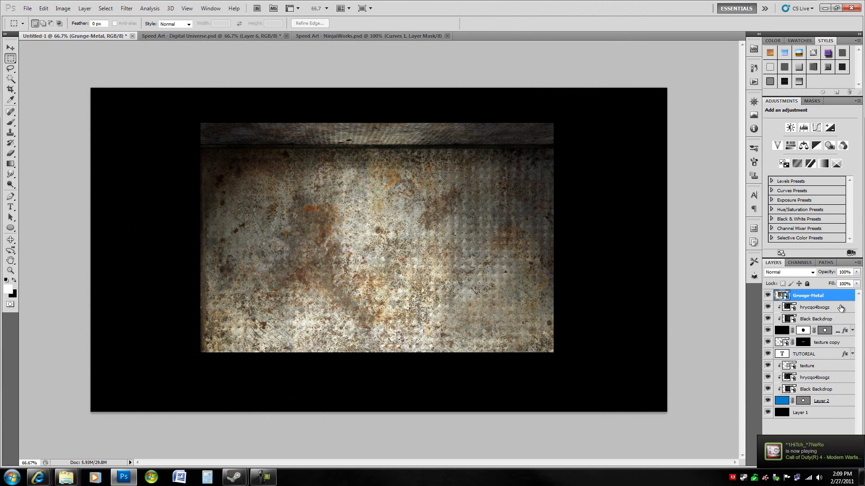
Step: Clip Grunge-Metal to the ring in Overlay blending and start a Hue/Saturation adjustment layer
{"action": "left_click", "coordinate": [840, 302], "text": "alt"}
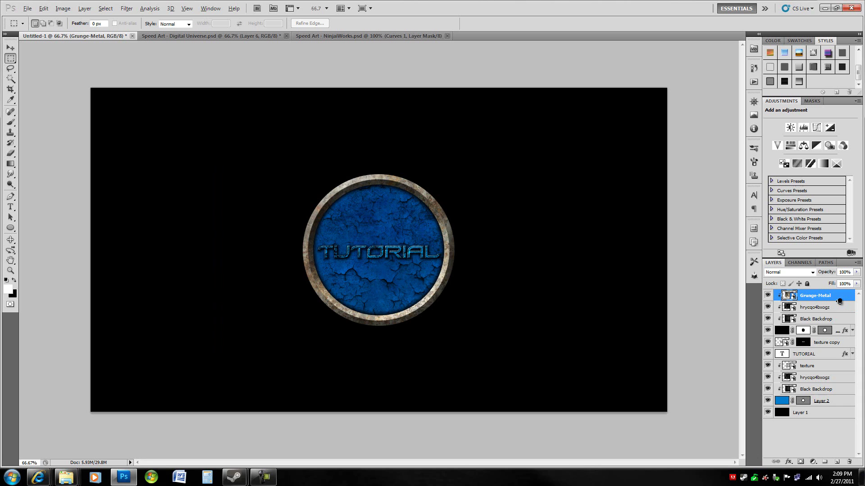
{"action": "key", "text": "shift+alt+h"}
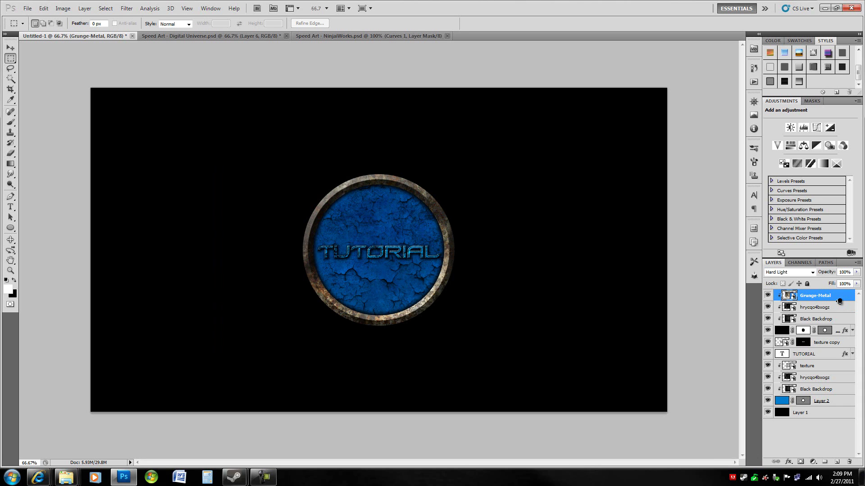
{"action": "key", "text": "shift+alt+o"}
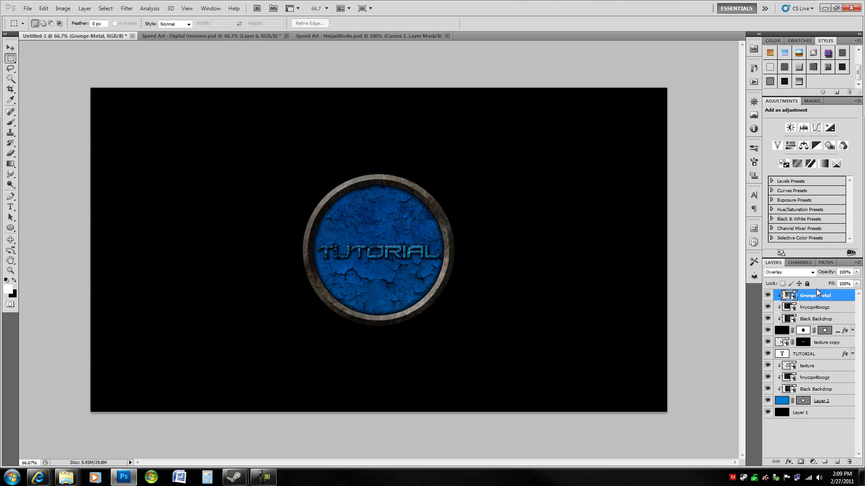
{"action": "left_click", "coordinate": [788, 272]}
{"action": "left_click", "coordinate": [792, 175]}
{"action": "key", "text": "ctrl+alt+u"}
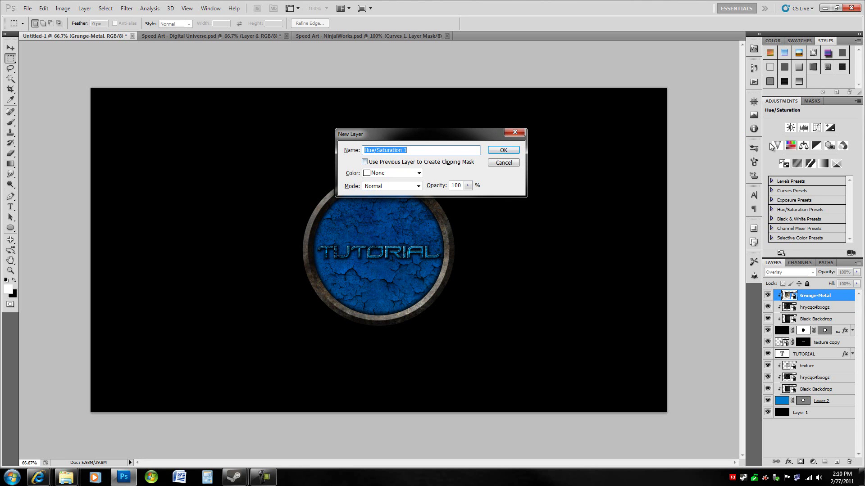
Step: Create the Hue/Saturation layer clipped to the layer below and reset its Saturation to 0
{"action": "left_click", "coordinate": [365, 162]}
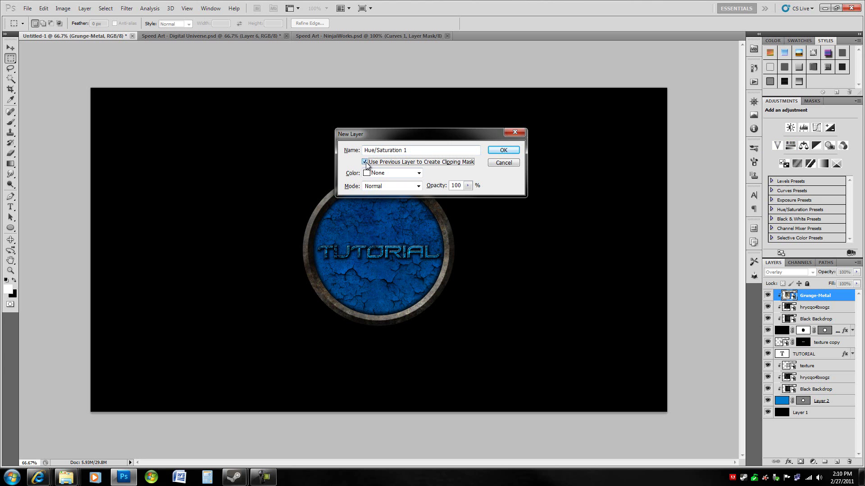
{"action": "left_click", "coordinate": [504, 150]}
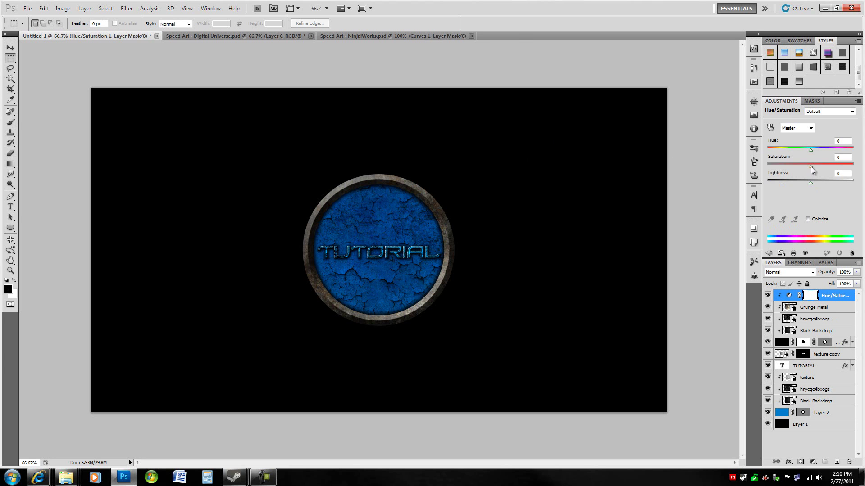
{"action": "left_click_drag", "start_coordinate": [810, 167], "coordinate": [697, 167]}
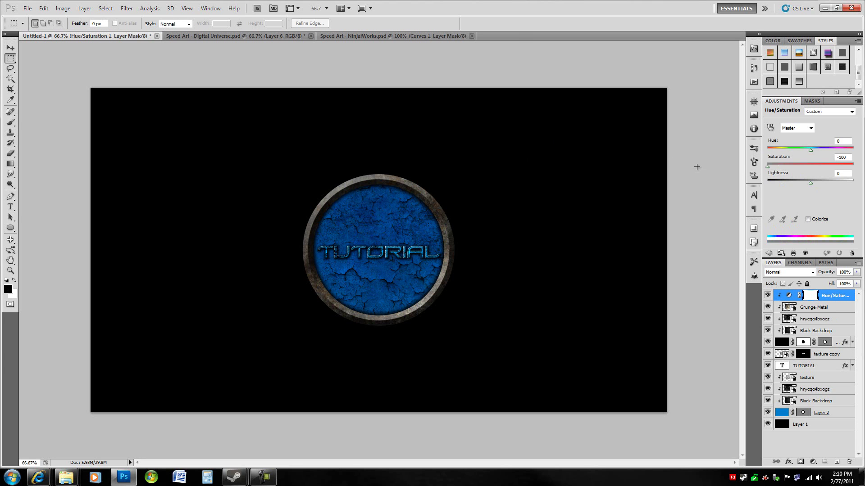
{"action": "left_click", "coordinate": [842, 308]}
{"action": "left_click_drag", "start_coordinate": [767, 166], "coordinate": [813, 168]}
{"action": "left_click", "coordinate": [843, 157]}
{"action": "type", "text": "0"}
Step: Turn on Colorize with Hue 211 and raise Saturation to about 57 for a blue rim
{"action": "left_click", "coordinate": [848, 140]}
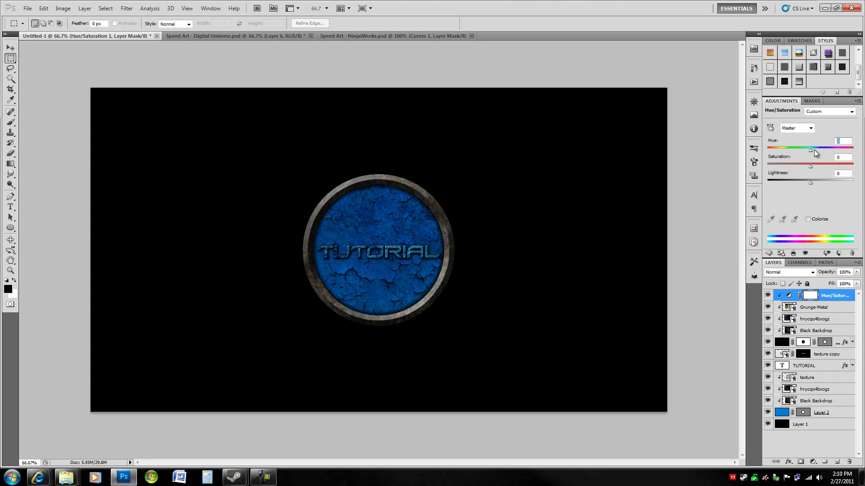
{"action": "left_click", "coordinate": [808, 220]}
{"action": "left_click_drag", "start_coordinate": [768, 151], "coordinate": [818, 151]}
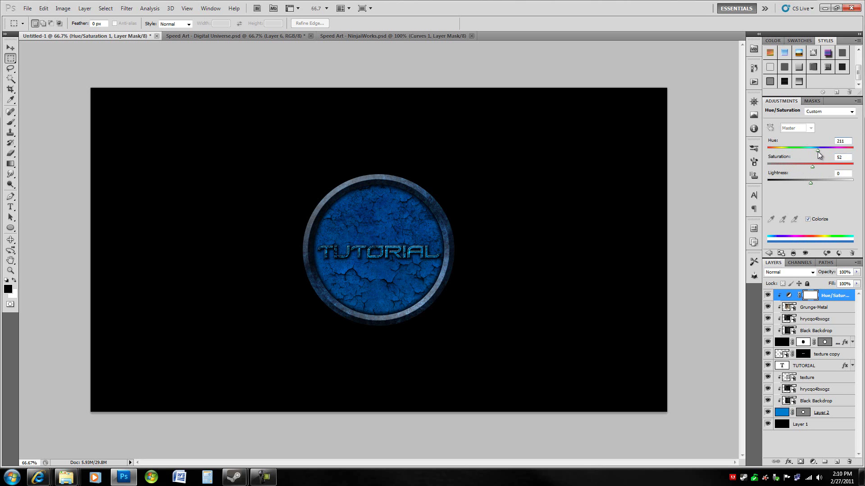
{"action": "left_click_drag", "start_coordinate": [818, 151], "coordinate": [817, 151]}
{"action": "left_click_drag", "start_coordinate": [807, 166], "coordinate": [827, 167]}
Step: Set Layer 3's Bevel and Emboss highlight to Color Dodge at about 49% opacity
{"action": "left_click", "coordinate": [833, 308]}
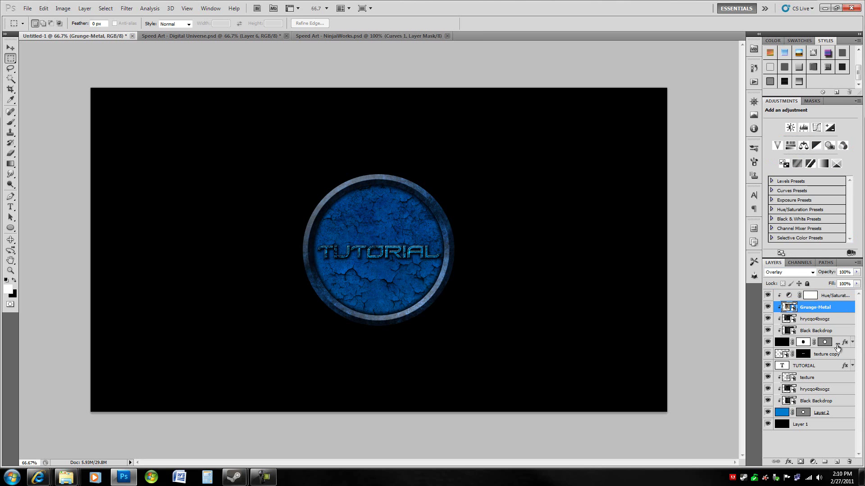
{"action": "double_click", "coordinate": [836, 345]}
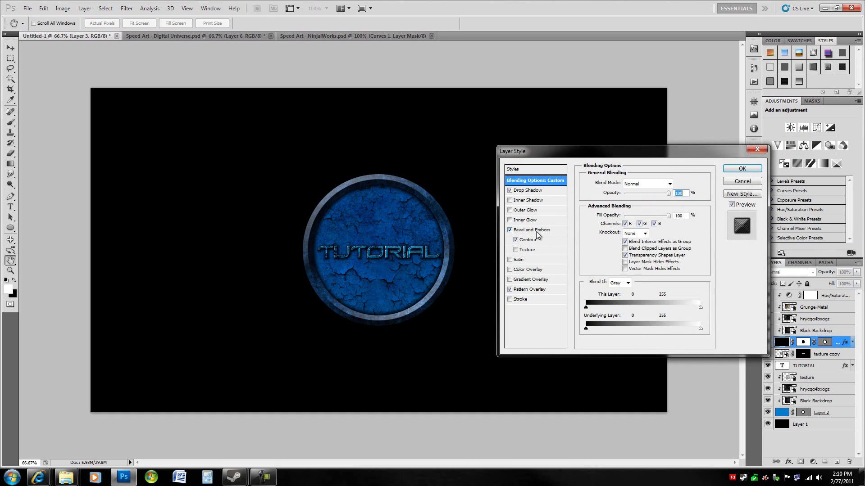
{"action": "left_click", "coordinate": [535, 230]}
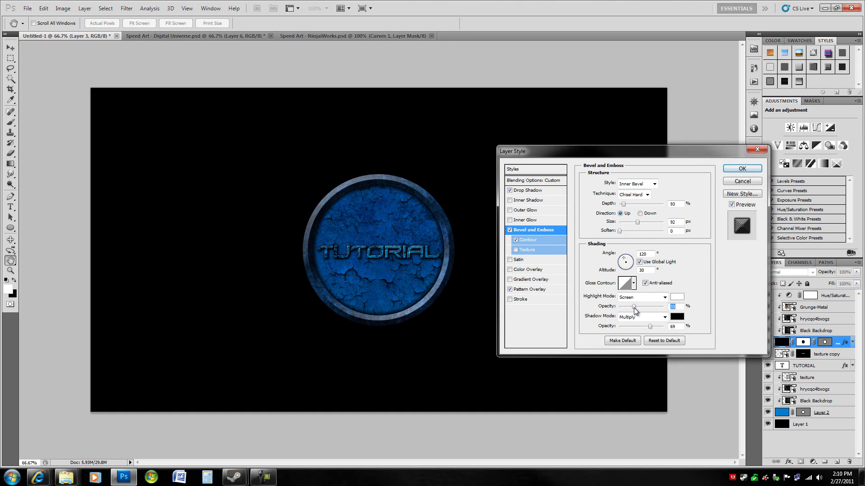
{"action": "left_click_drag", "start_coordinate": [634, 308], "coordinate": [634, 308]}
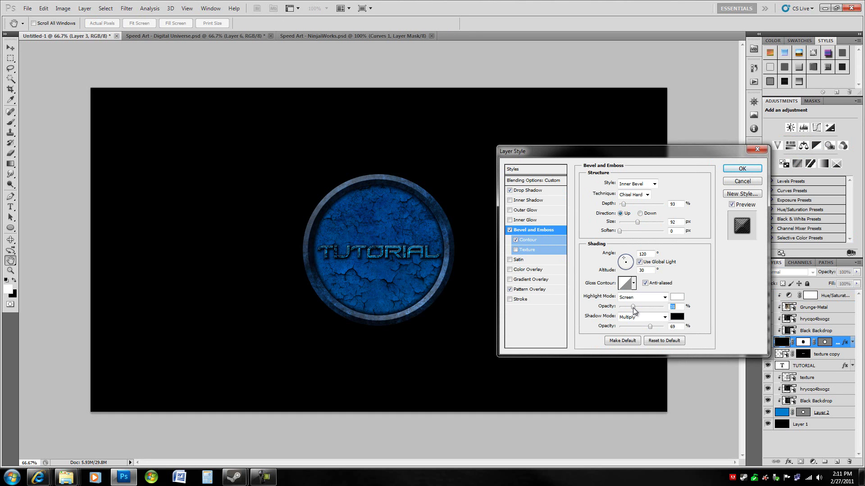
{"action": "left_click_drag", "start_coordinate": [633, 307], "coordinate": [633, 307]}
{"action": "left_click", "coordinate": [642, 298]}
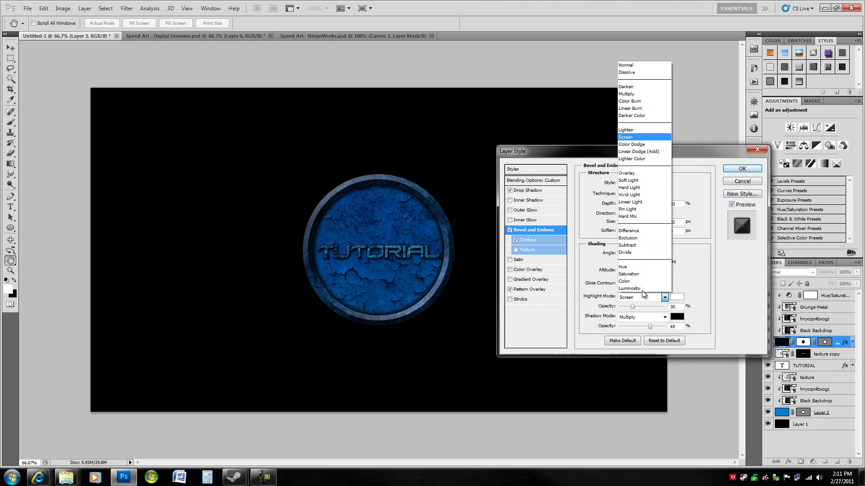
{"action": "left_click", "coordinate": [638, 145]}
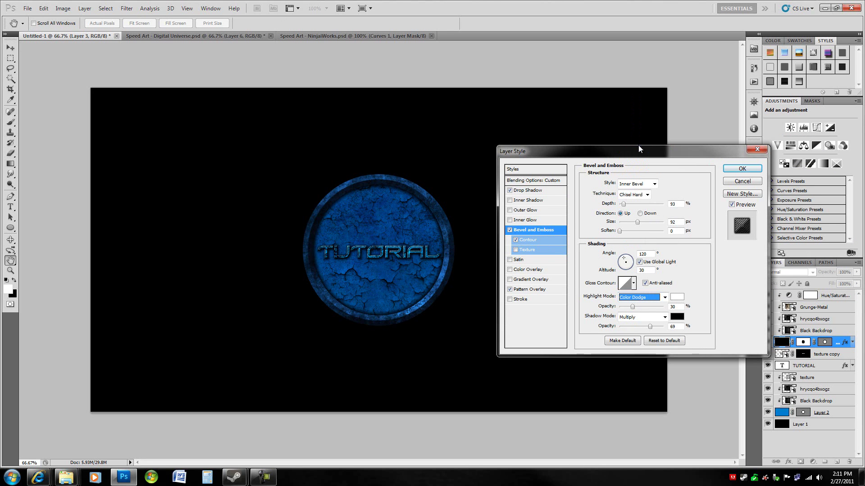
{"action": "left_click_drag", "start_coordinate": [633, 306], "coordinate": [641, 307]}
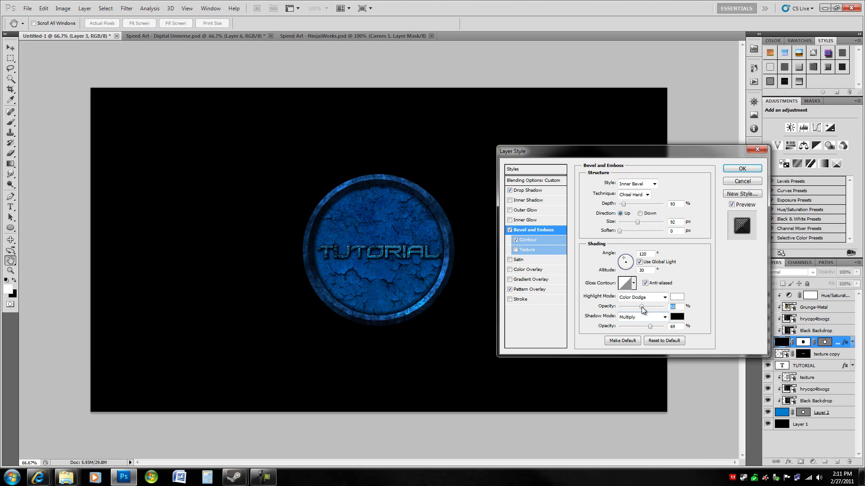
{"action": "left_click", "coordinate": [742, 169]}
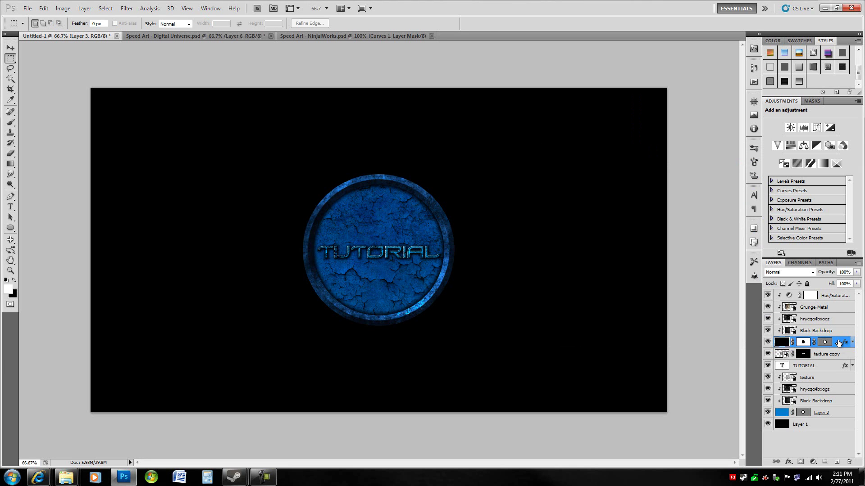
Step: Add a drop shadow to Layer 3 with a 25 px size
{"action": "key", "text": "space"}
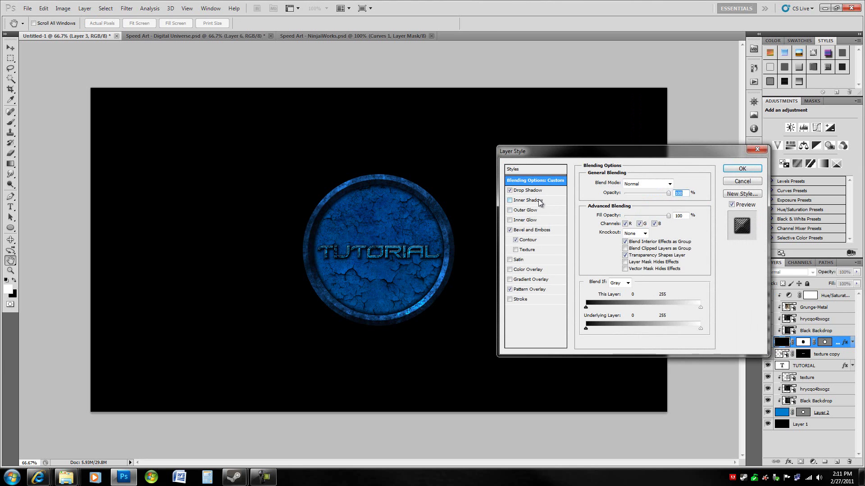
{"action": "left_click", "coordinate": [528, 190]}
{"action": "left_click", "coordinate": [615, 242]}
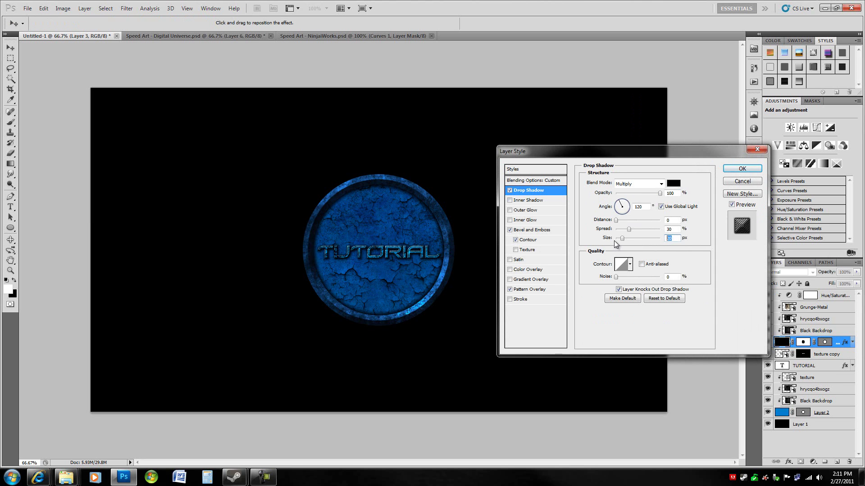
{"action": "type", "text": "25"}
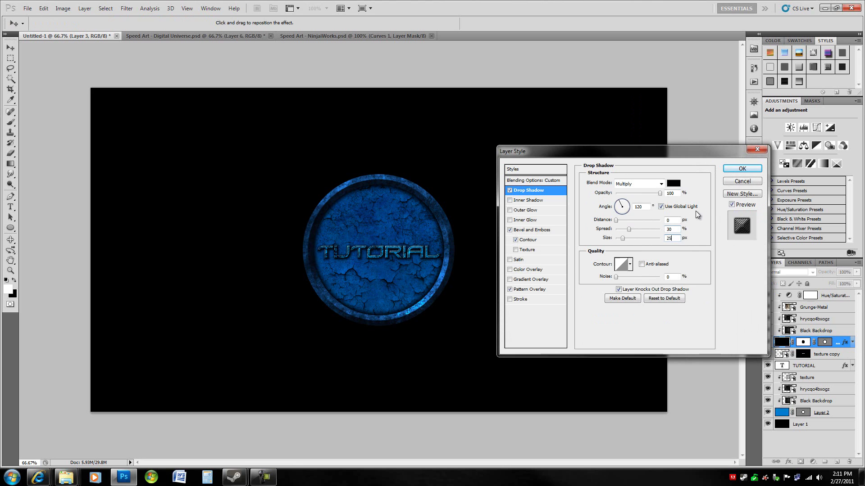
{"action": "left_click", "coordinate": [741, 169]}
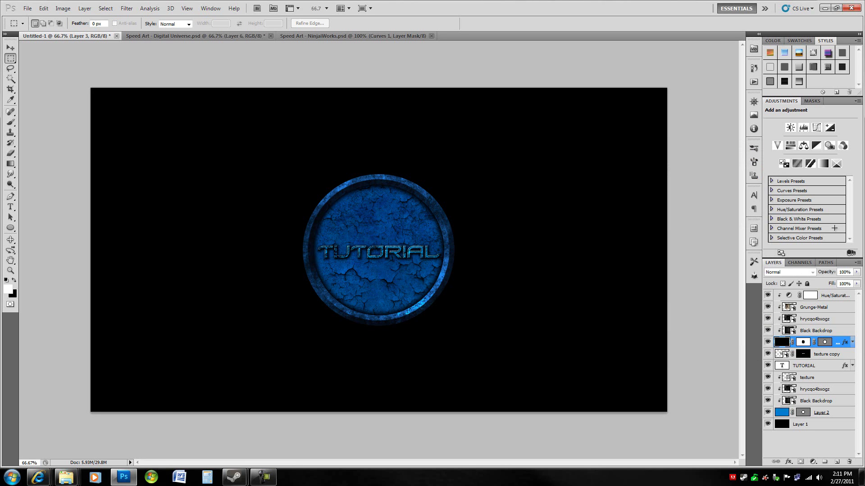
Step: Load the outer circle from Layer 3's mask and add an empty Layer 4 above Hue/Saturation
{"action": "left_click", "coordinate": [843, 353]}
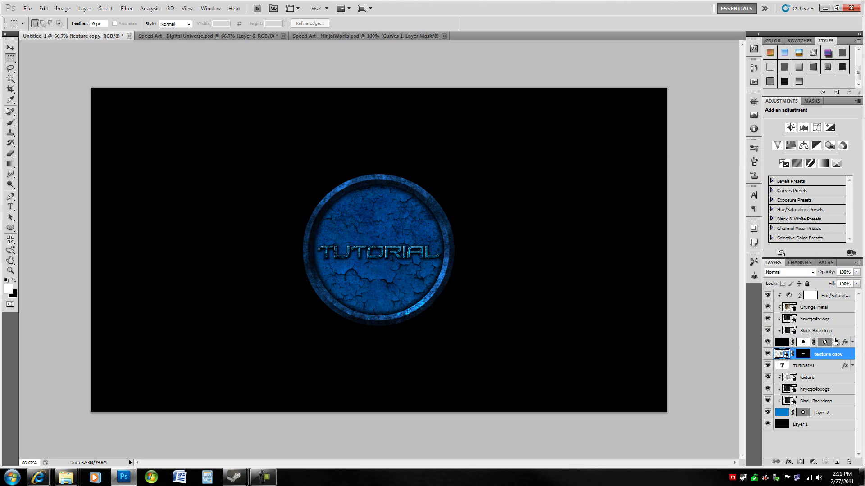
{"action": "left_click", "coordinate": [836, 343]}
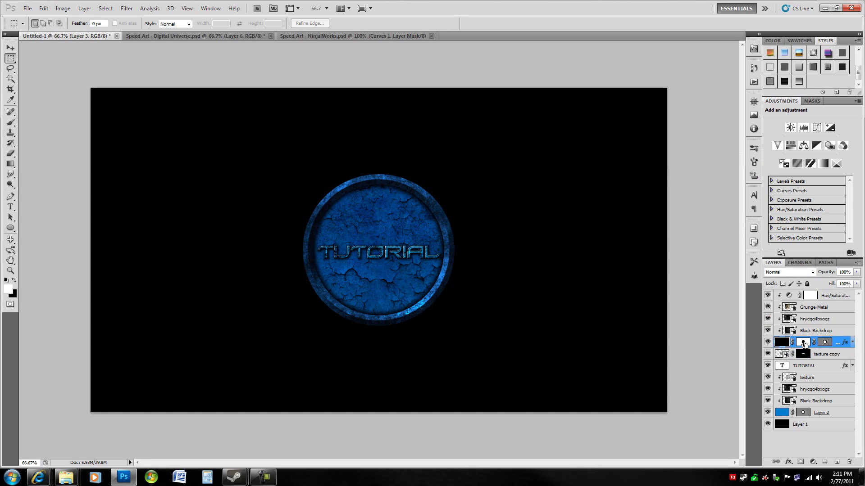
{"action": "left_click", "coordinate": [803, 344], "text": "ctrl"}
{"action": "left_click", "coordinate": [825, 343], "text": "ctrl"}
{"action": "left_click", "coordinate": [832, 299]}
{"action": "key", "text": "ctrl+shift+n"}
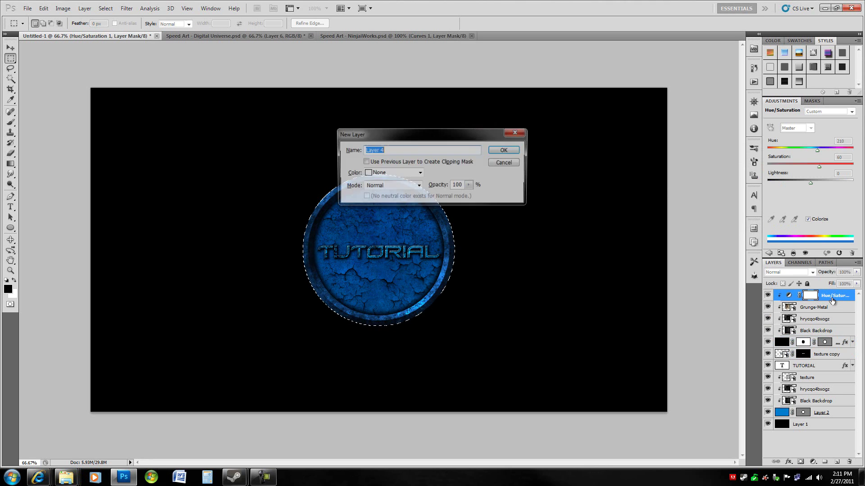
{"action": "key", "text": "Return"}
{"action": "key", "text": "x"}
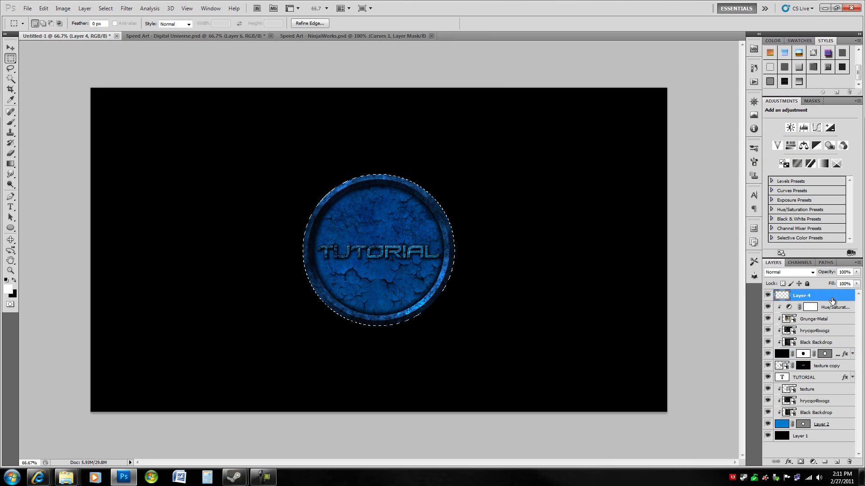
Step: Contract the circular selection inward by 6 px, twice
{"action": "key", "text": "alt+s"}
{"action": "key", "text": "m"}
{"action": "key", "text": "c"}
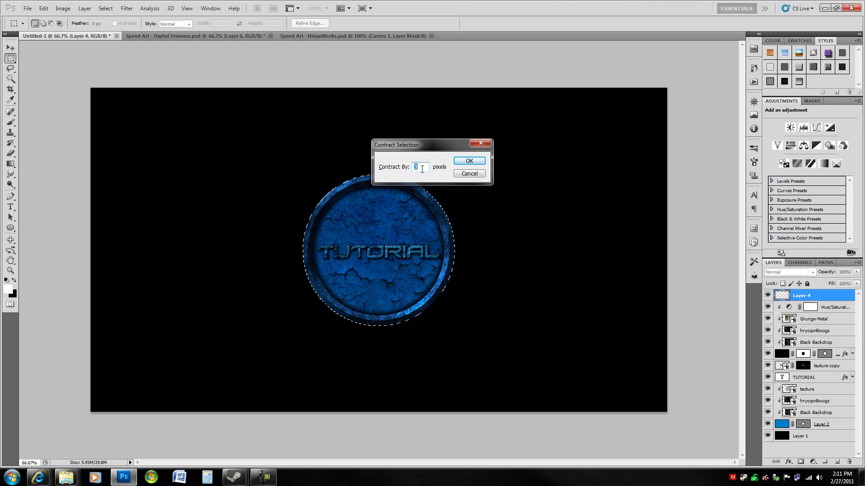
{"action": "type", "text": "6"}
{"action": "left_click", "coordinate": [473, 162]}
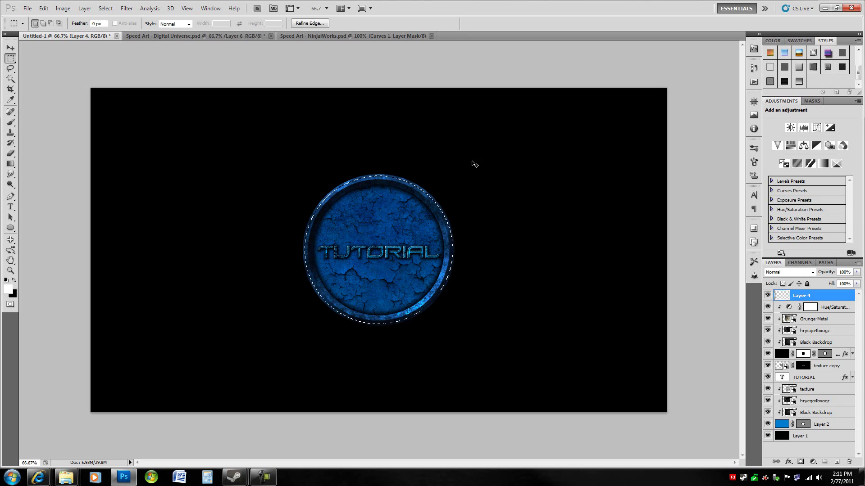
{"action": "key", "text": "alt+s"}
{"action": "key", "text": "m"}
{"action": "key", "text": "c"}
{"action": "left_click", "coordinate": [479, 163]}
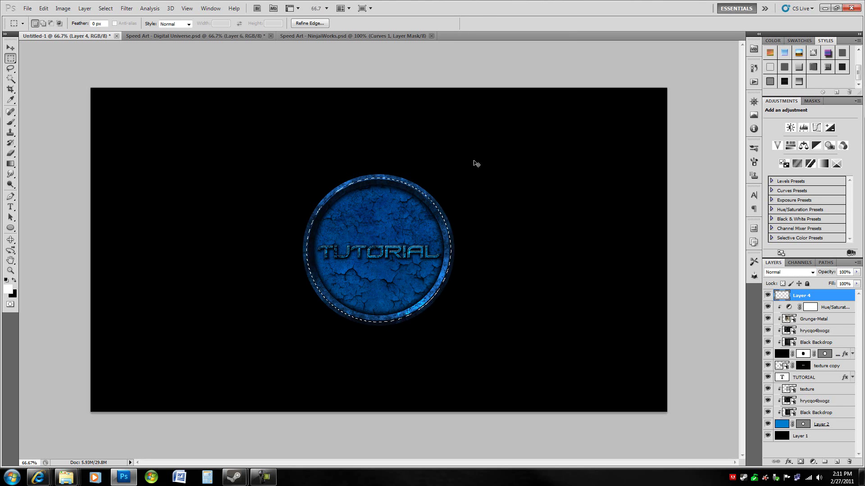
Step: Contract the selection by 6 px a third time and call up Contract once more
{"action": "key", "text": "alt+s"}
{"action": "key", "text": "m"}
{"action": "key", "text": "c"}
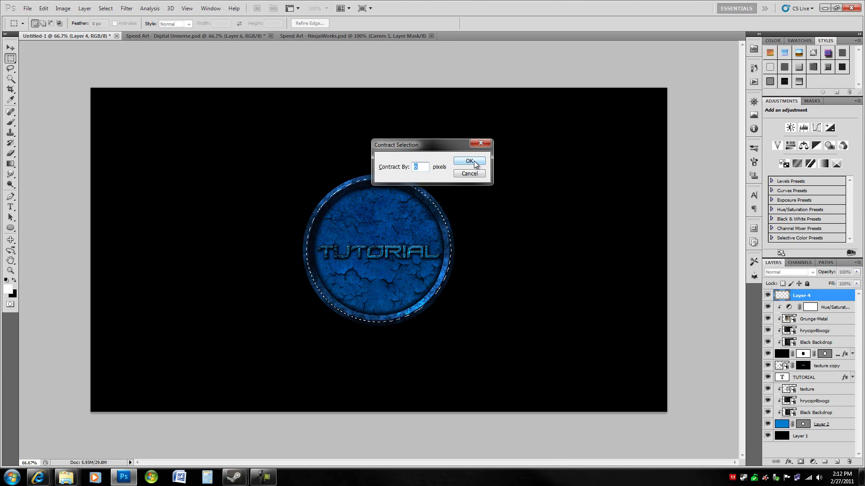
{"action": "left_click", "coordinate": [469, 161]}
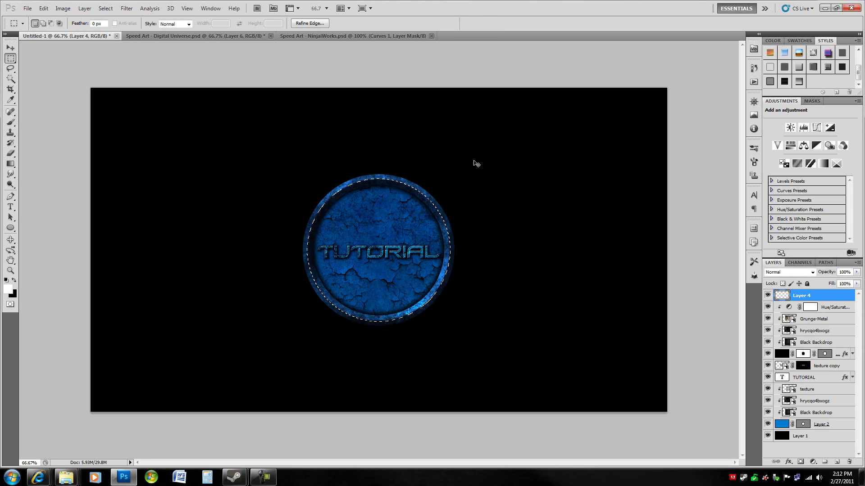
{"action": "key", "text": "alt+s"}
{"action": "key", "text": "m"}
{"action": "key", "text": "c"}
{"action": "left_click", "coordinate": [474, 161]}
{"action": "left_click", "coordinate": [49, 8]}
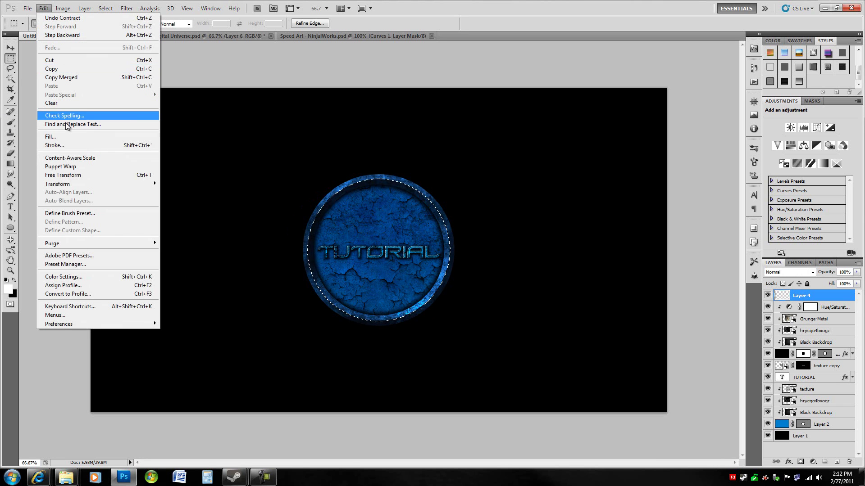
{"action": "key", "text": "Escape"}
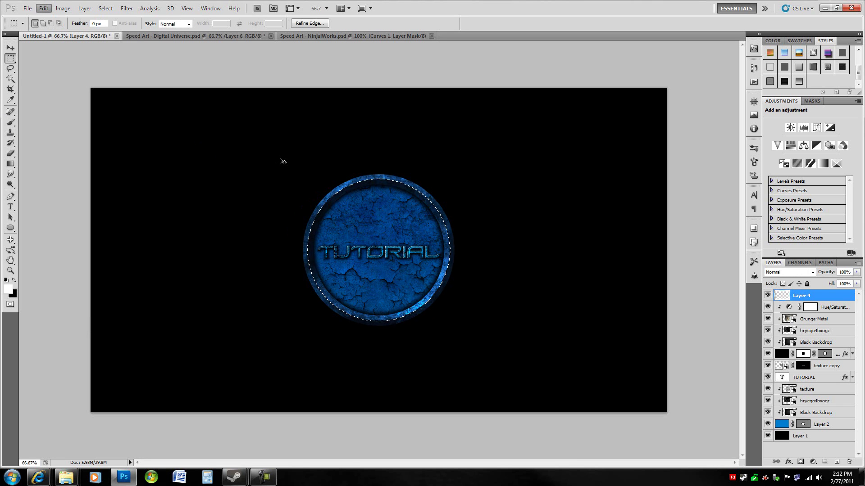
{"action": "key", "text": "ctrl+d"}
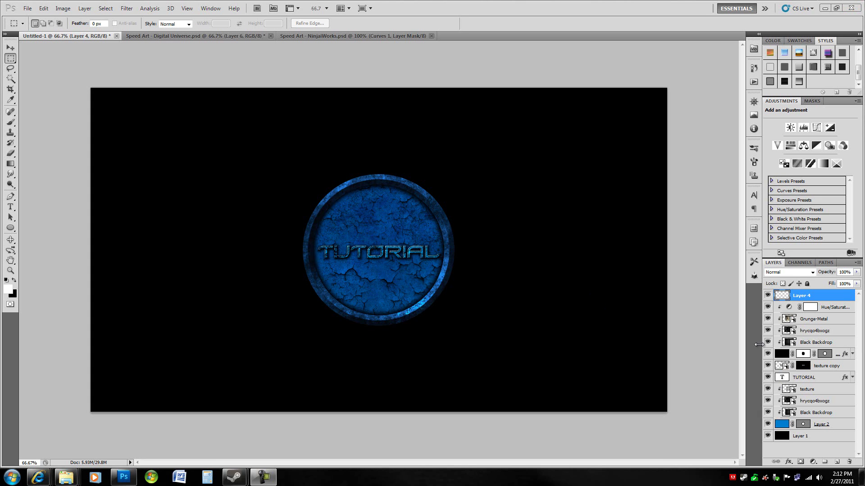
{"action": "left_click", "coordinate": [722, 339]}
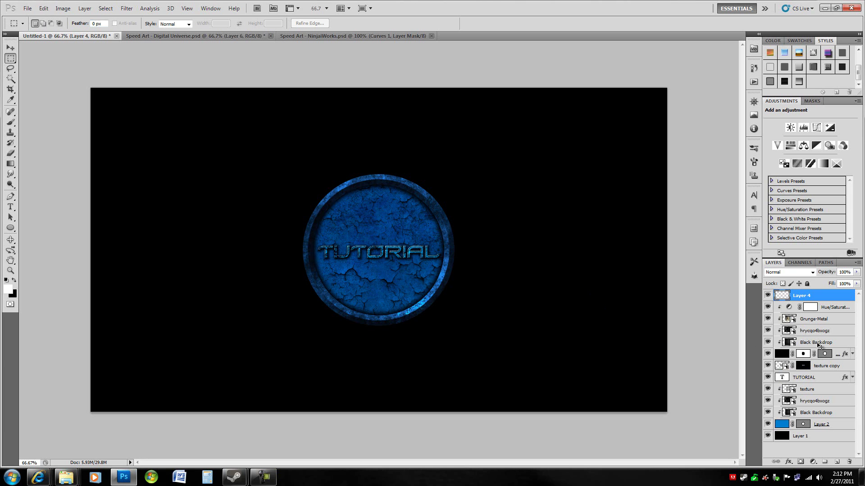
{"action": "key", "text": "ctrl+shift+d"}
Step: Try 5 px and other stroke widths on the circle, undoing each trial
{"action": "key", "text": "alt+e"}
{"action": "key", "text": "s"}
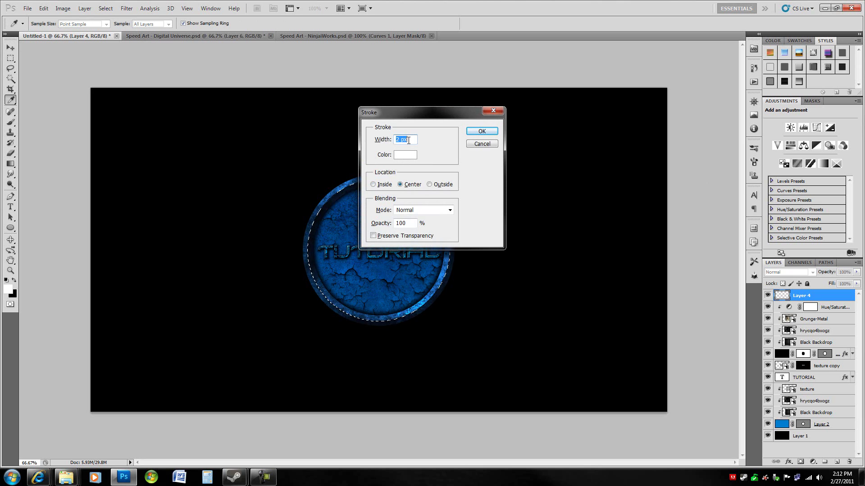
{"action": "type", "text": "5"}
{"action": "left_click", "coordinate": [477, 131]}
{"action": "key", "text": "m"}
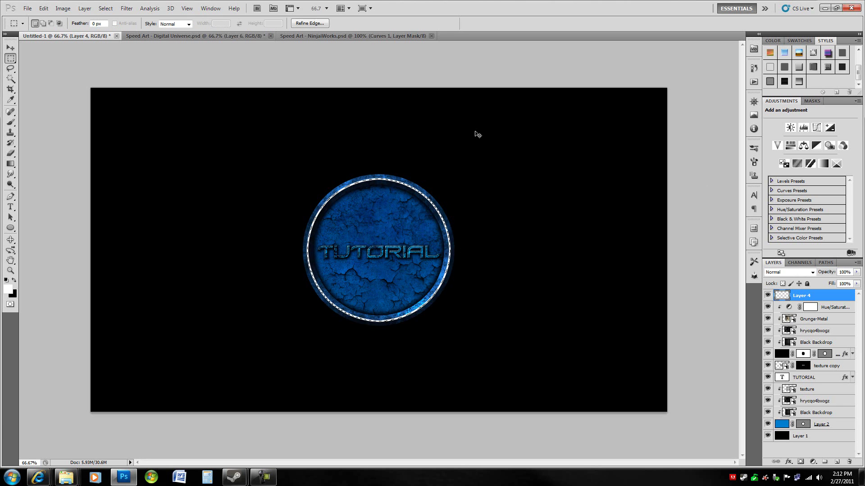
{"action": "key", "text": "ctrl+z"}
{"action": "key", "text": "alt+e"}
{"action": "type", "text": "s"}
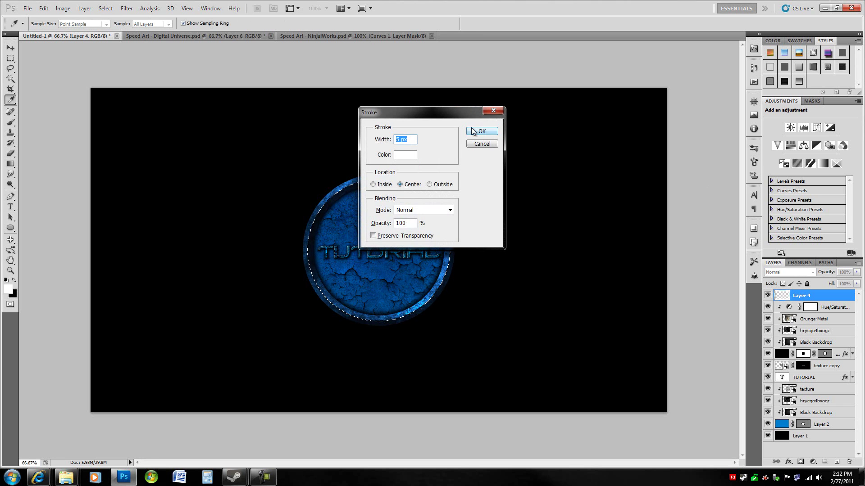
{"action": "type", "text": "3"}
{"action": "key", "text": "Return"}
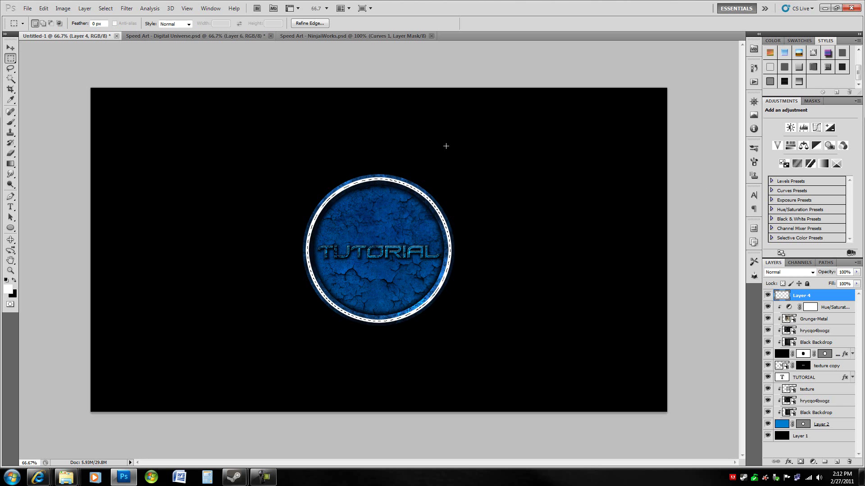
{"action": "key", "text": "ctrl+z"}
{"action": "key", "text": "alt+e"}
{"action": "key", "text": "s"}
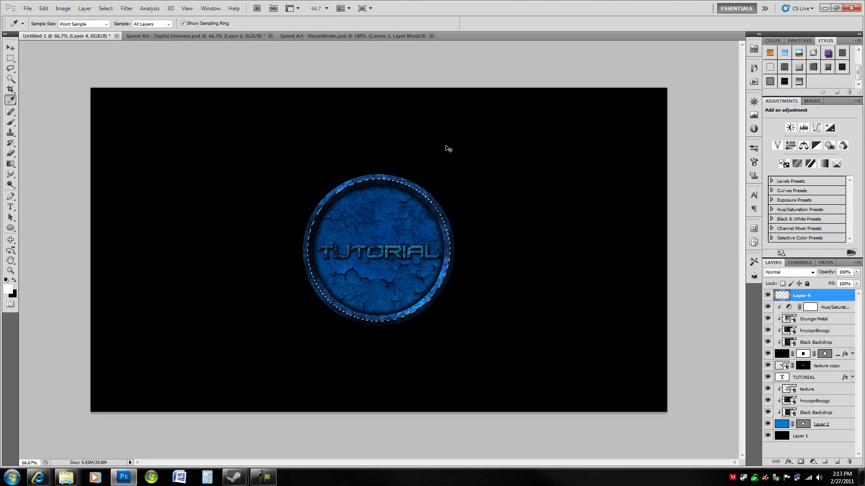
{"action": "key", "text": "Return"}
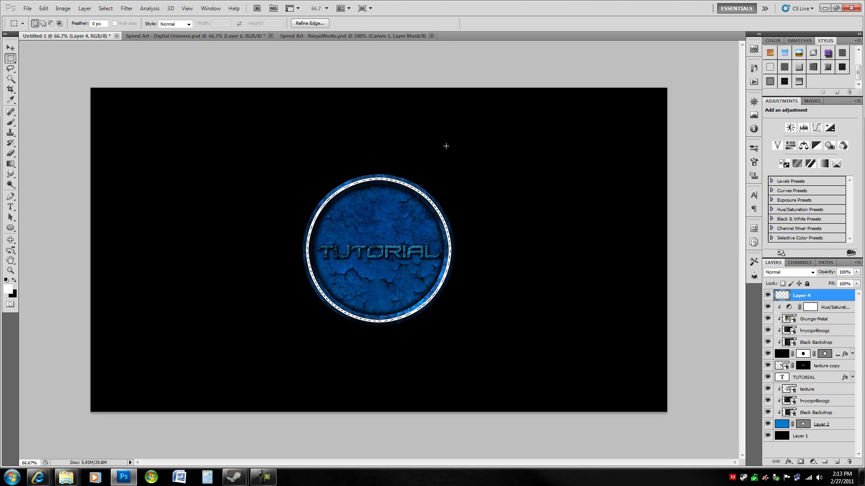
{"action": "key", "text": "ctrl+z"}
Step: Stroke the circle on Layer 4 with a 9 px black line
{"action": "key", "text": "alt+e"}
{"action": "type", "text": "s"}
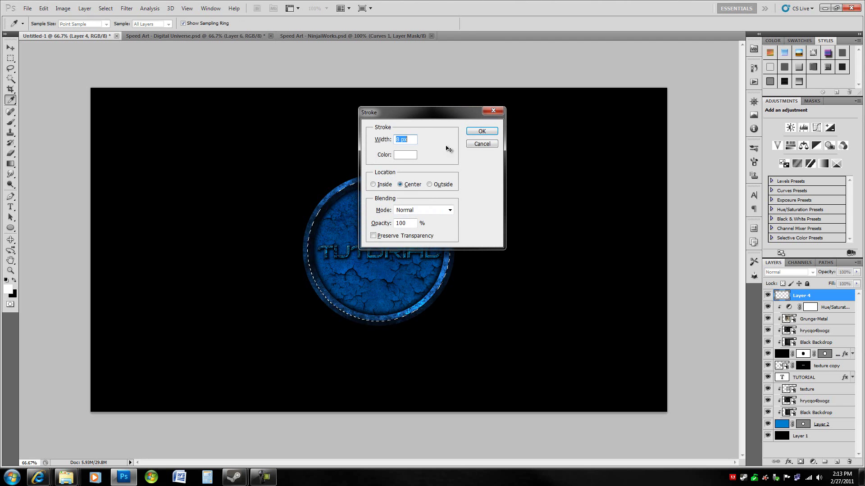
{"action": "type", "text": "9"}
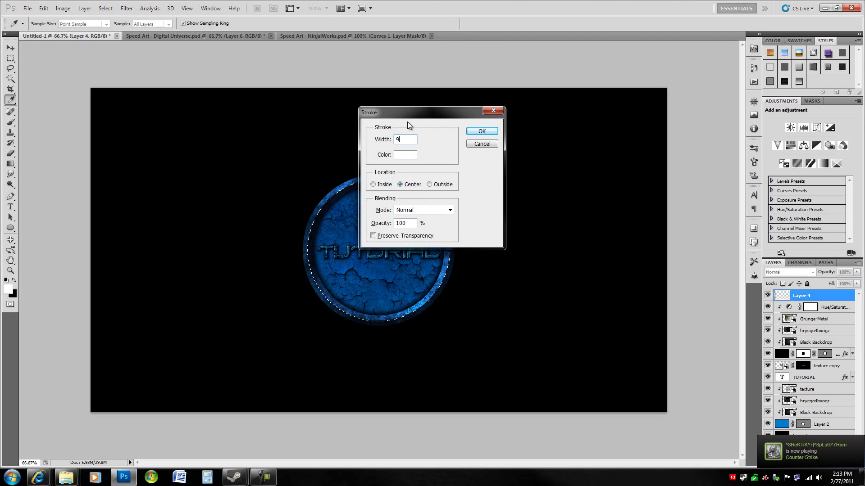
{"action": "left_click", "coordinate": [404, 155]}
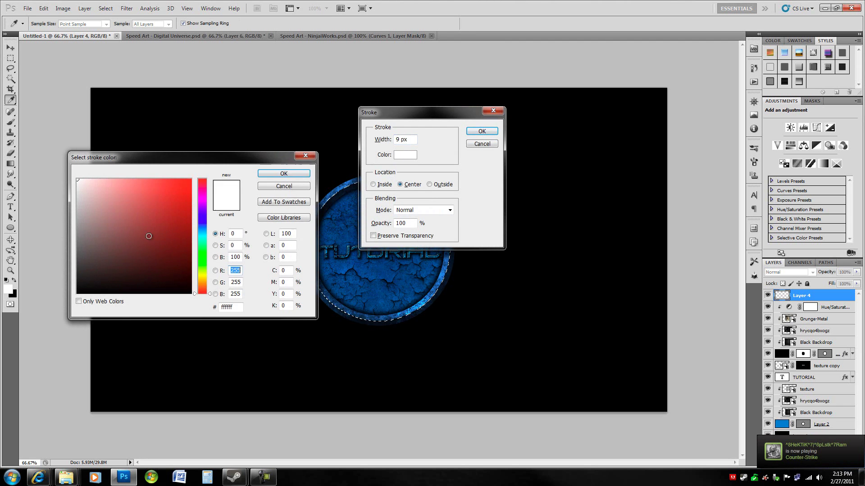
{"action": "left_click", "coordinate": [265, 173]}
{"action": "left_click", "coordinate": [482, 131]}
Step: Deselect, then give Layer 4 a dark diagonal Pattern Overlay at scale 2
{"action": "key", "text": "ctrl+d"}
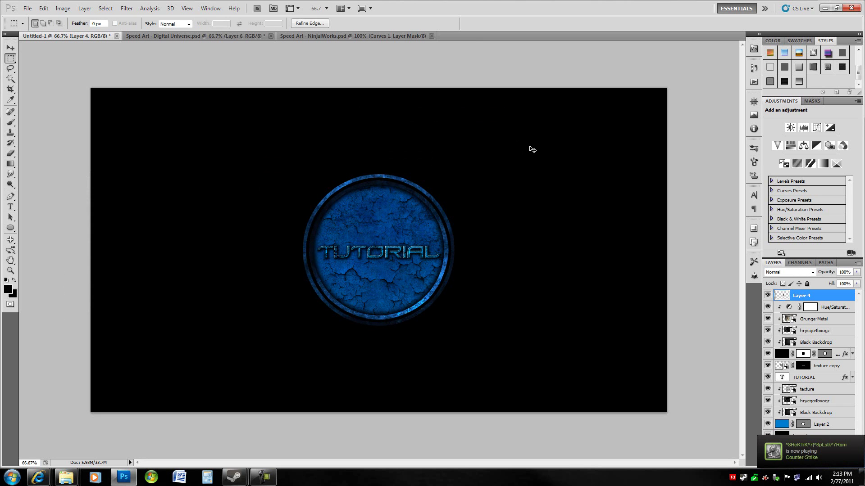
{"action": "double_click", "coordinate": [838, 302]}
{"action": "left_click", "coordinate": [520, 289]}
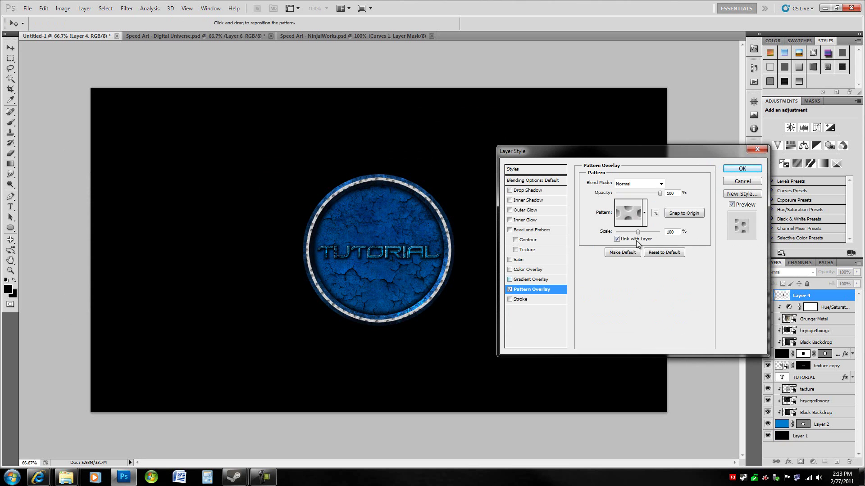
{"action": "left_click", "coordinate": [644, 213]}
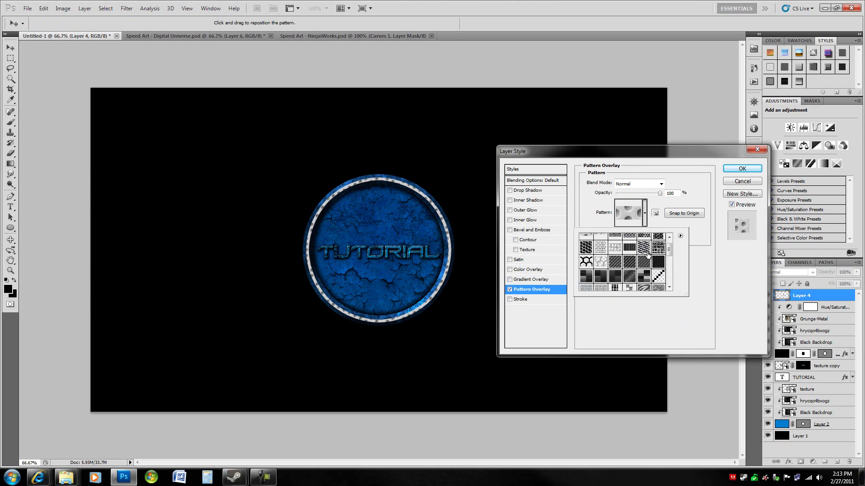
{"action": "double_click", "coordinate": [631, 267]}
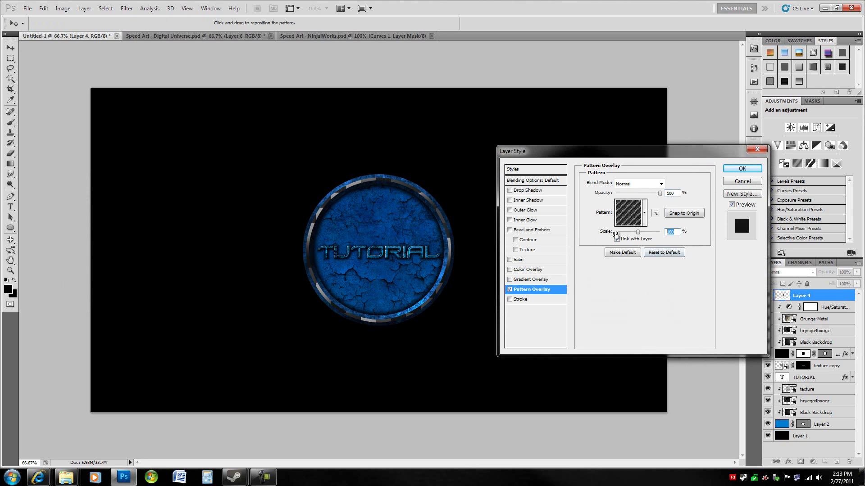
{"action": "type", "text": "2"}
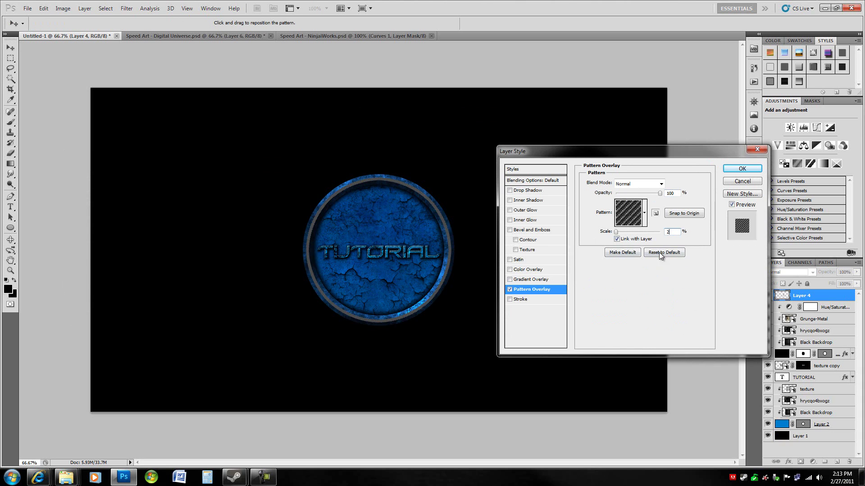
{"action": "left_click", "coordinate": [644, 213]}
{"action": "left_click", "coordinate": [644, 214]}
{"action": "left_click", "coordinate": [674, 232]}
Step: Add an Inner Shadow at 100% opacity with 0 px distance and choke 41
{"action": "left_click", "coordinate": [533, 200]}
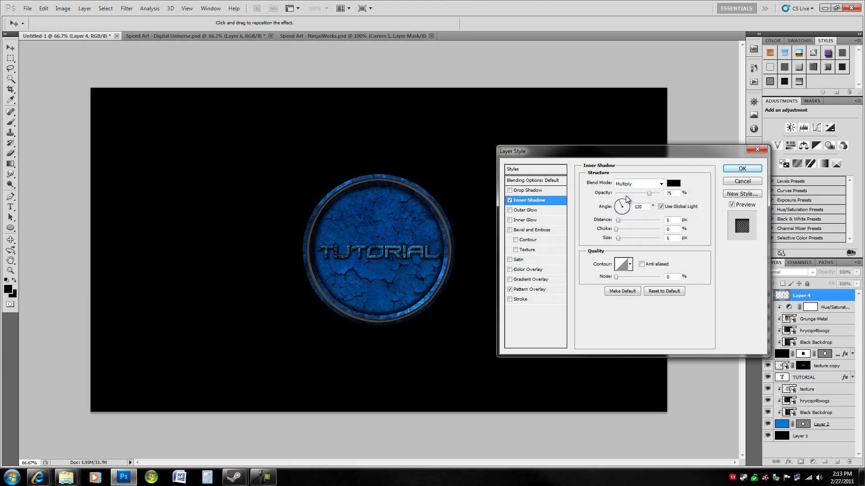
{"action": "left_click_drag", "start_coordinate": [649, 193], "coordinate": [661, 193]}
{"action": "left_click_drag", "start_coordinate": [618, 221], "coordinate": [633, 230]}
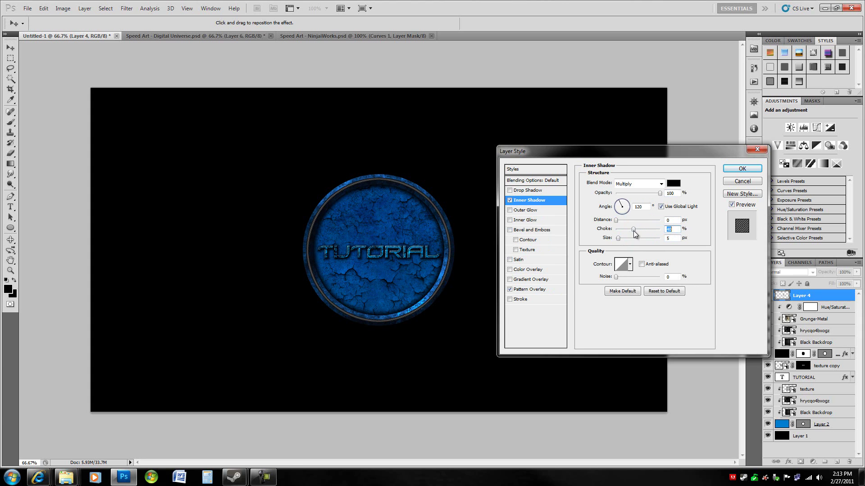
{"action": "key", "text": "Tab"}
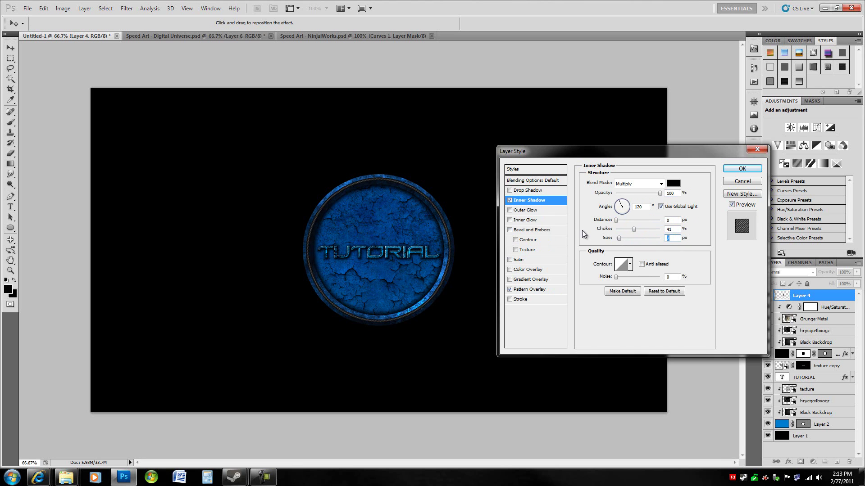
Step: Give the rim a faint drop shadow: opacity 30, distance 0, small size
{"action": "left_click", "coordinate": [533, 193]}
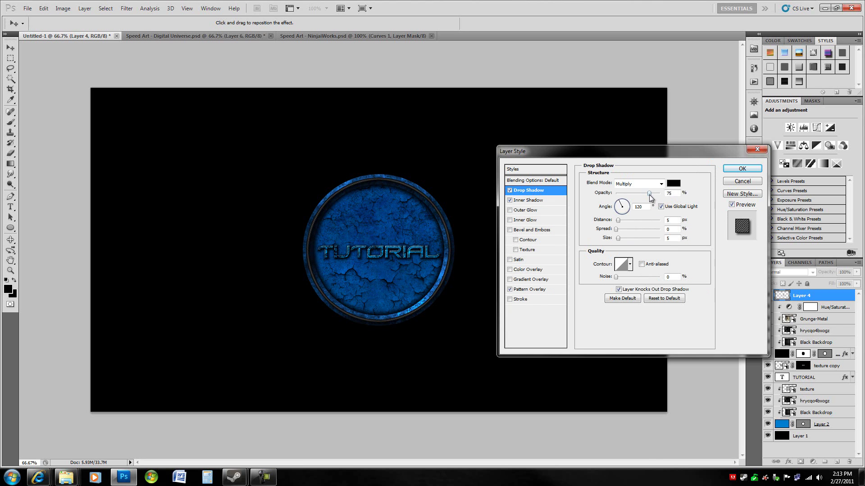
{"action": "left_click_drag", "start_coordinate": [649, 193], "coordinate": [661, 193]}
{"action": "left_click_drag", "start_coordinate": [616, 221], "coordinate": [613, 227]}
{"action": "left_click_drag", "start_coordinate": [647, 193], "coordinate": [641, 193]}
{"action": "left_click_drag", "start_coordinate": [618, 238], "coordinate": [618, 239]}
{"action": "left_click_drag", "start_coordinate": [615, 229], "coordinate": [629, 230]}
{"action": "key", "text": "Tab"}
{"action": "key", "text": "Tab"}
{"action": "key", "text": "Tab"}
{"action": "key", "text": "Tab"}
{"action": "key", "text": "Tab"}
{"action": "key", "text": "Tab"}
{"action": "key", "text": "Tab"}
{"action": "key", "text": "Tab"}
{"action": "key", "text": "Tab"}
{"action": "key", "text": "Tab"}
{"action": "key", "text": "Tab"}
{"action": "key", "text": "Tab"}
{"action": "key", "text": "Tab"}
{"action": "key", "text": "Tab"}
{"action": "key", "text": "Tab"}
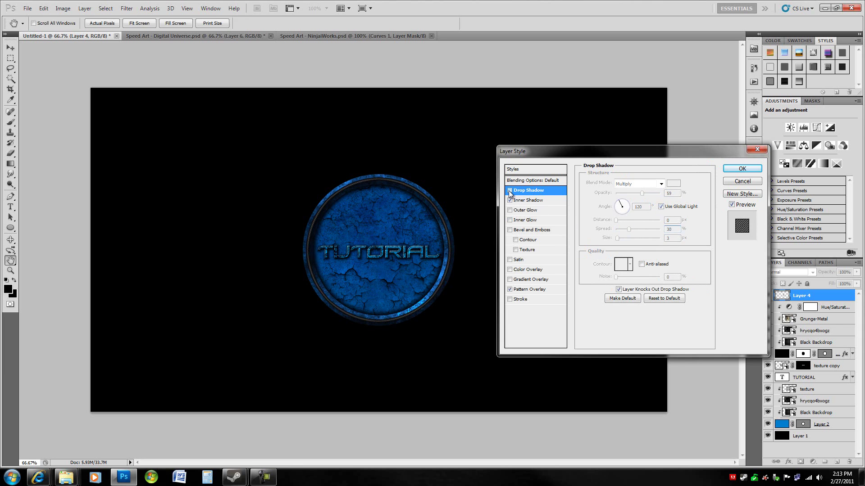
{"action": "left_click_drag", "start_coordinate": [641, 196], "coordinate": [629, 196]}
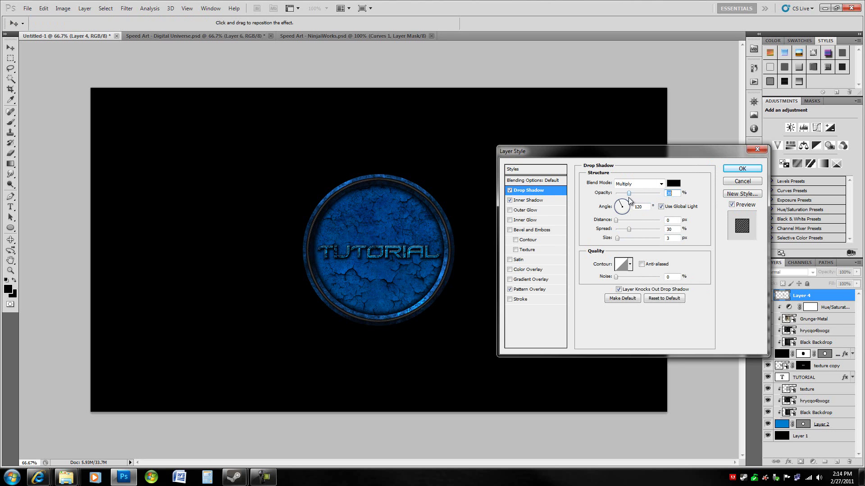
{"action": "left_click_drag", "start_coordinate": [629, 229], "coordinate": [601, 235]}
Step: After trying and removing Bevel and Emboss, add a blue 0084ff Color Overlay
{"action": "left_click", "coordinate": [536, 200]}
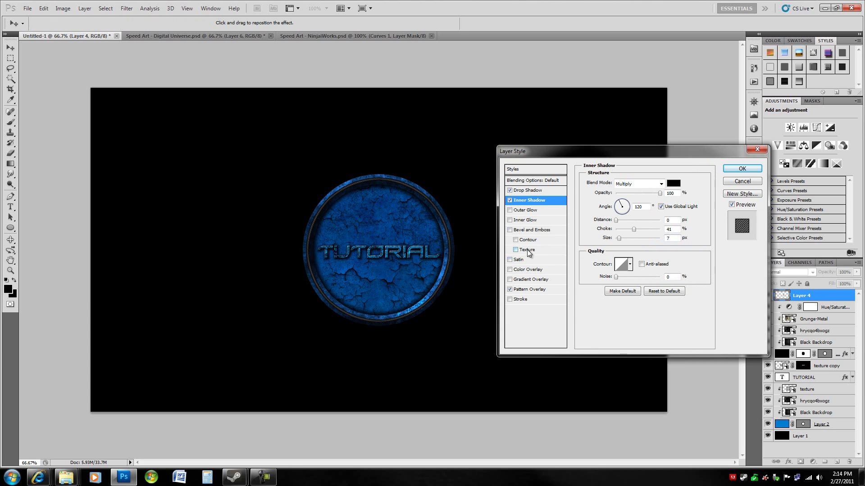
{"action": "left_click", "coordinate": [543, 231]}
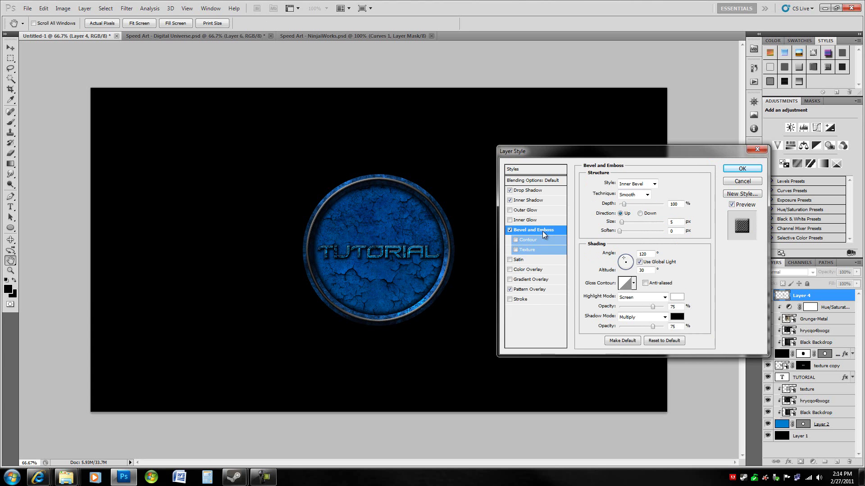
{"action": "left_click", "coordinate": [509, 231]}
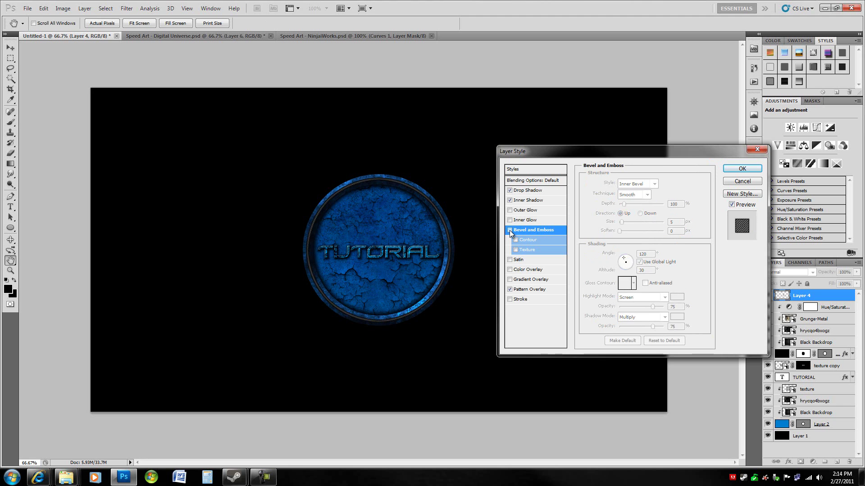
{"action": "left_click", "coordinate": [531, 269]}
{"action": "left_click", "coordinate": [674, 183]}
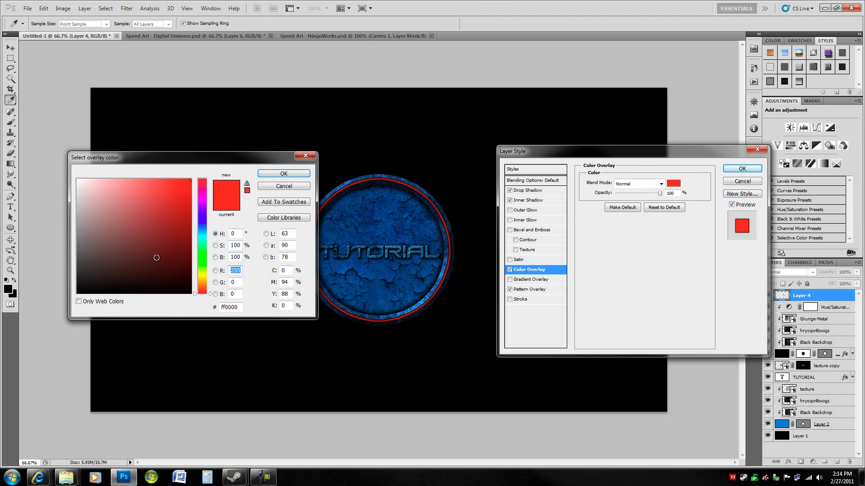
{"action": "left_click", "coordinate": [205, 231]}
{"action": "left_click", "coordinate": [204, 229]}
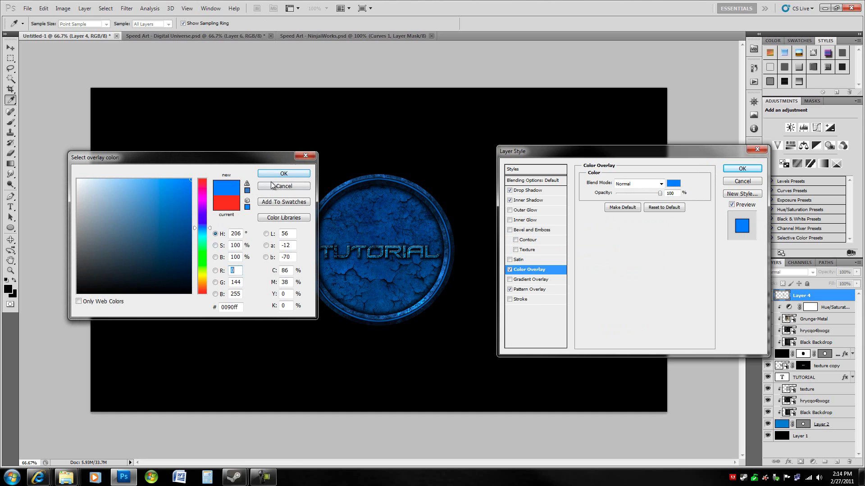
{"action": "left_click", "coordinate": [210, 227]}
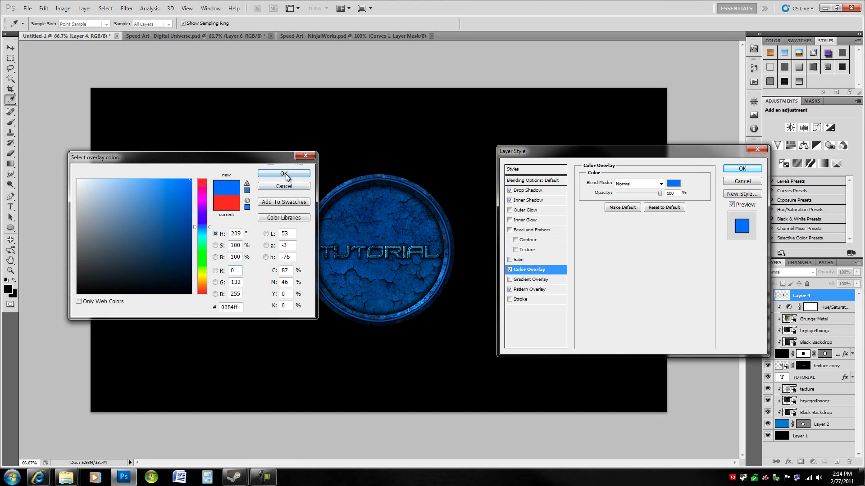
{"action": "left_click", "coordinate": [284, 173]}
Step: Set the Color Overlay blend mode to Soft Light and apply the layer style
{"action": "left_click", "coordinate": [648, 183]}
{"action": "left_click", "coordinate": [637, 409]}
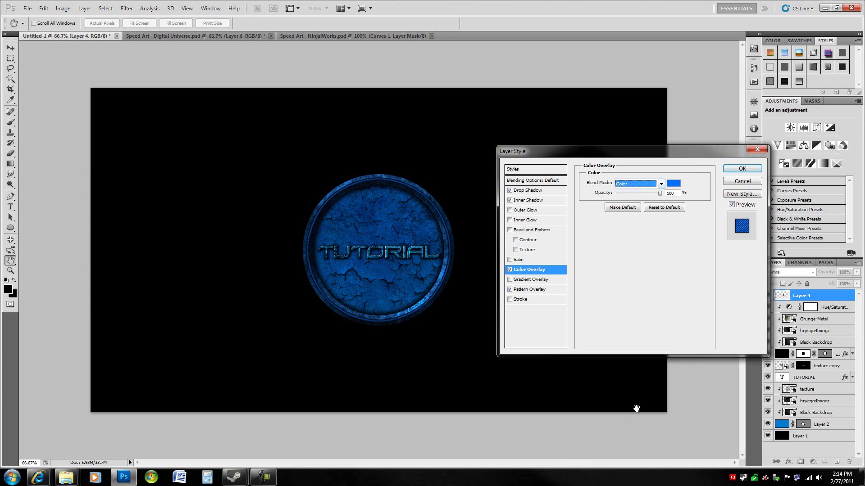
{"action": "left_click", "coordinate": [623, 184]}
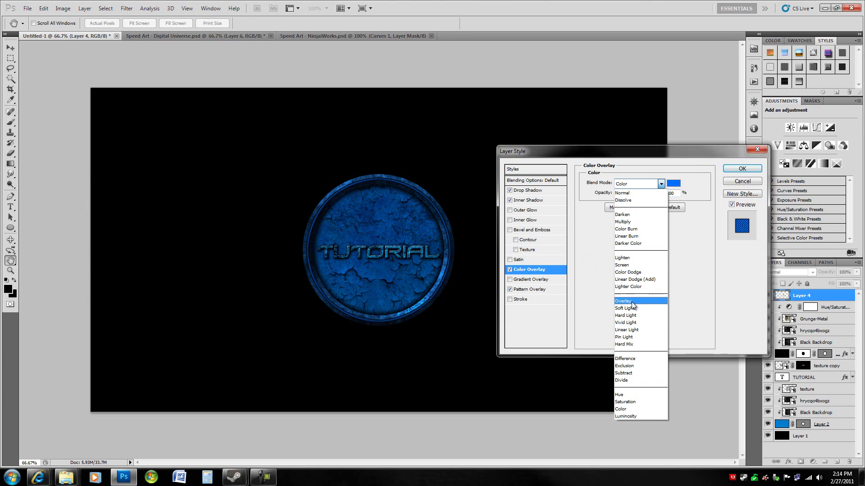
{"action": "left_click", "coordinate": [630, 308]}
{"action": "key", "text": "Down"}
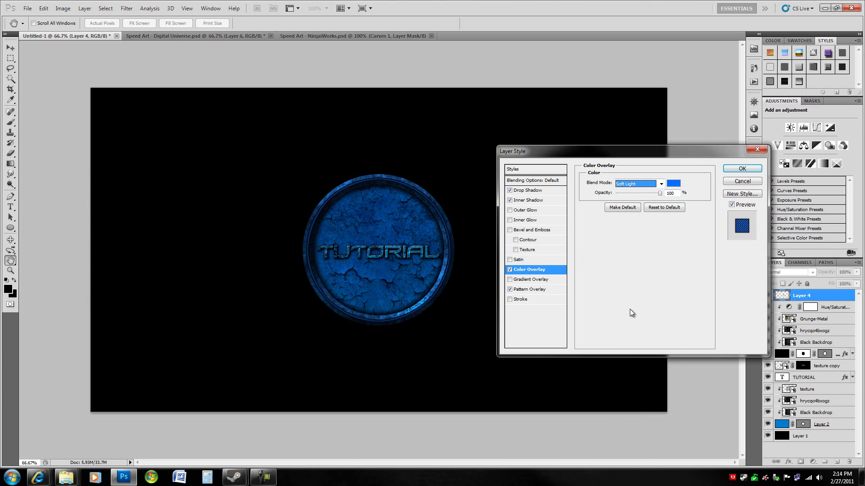
{"action": "key", "text": "Tab"}
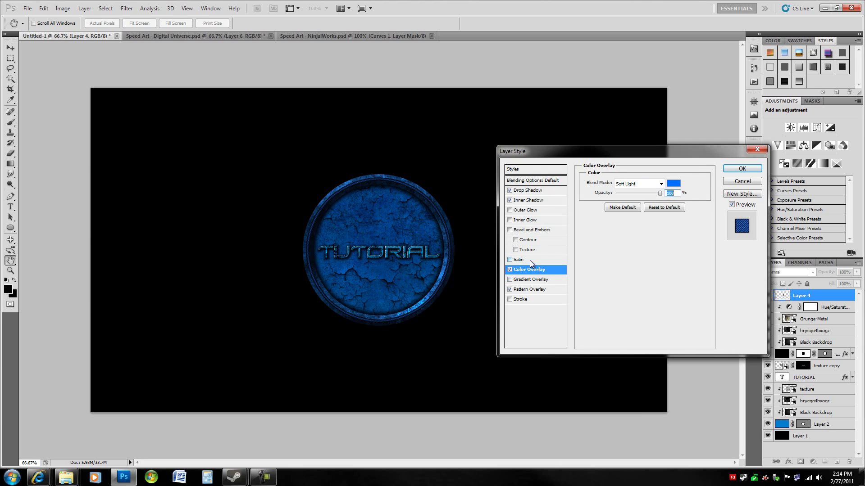
{"action": "left_click", "coordinate": [733, 172]}
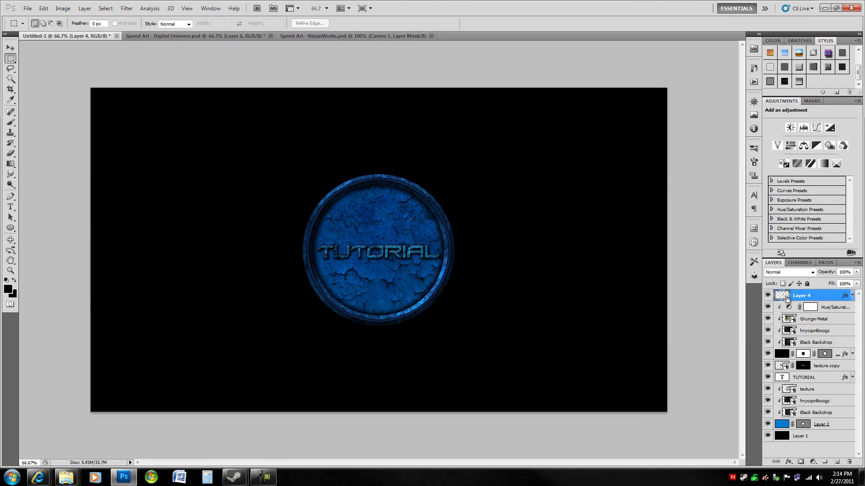
Step: Select the emblem outline, create Layer 5, and contract the selection by 6 then 2 px
{"action": "left_click", "coordinate": [827, 355], "text": "ctrl"}
{"action": "key", "text": "ctrl+shift+n"}
{"action": "key", "text": "Return"}
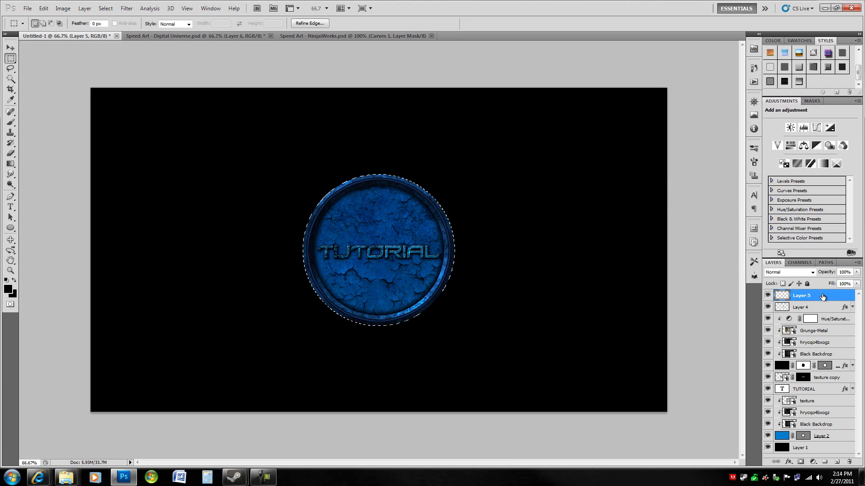
{"action": "key", "text": "alt+s"}
{"action": "key", "text": "m"}
{"action": "key", "text": "c"}
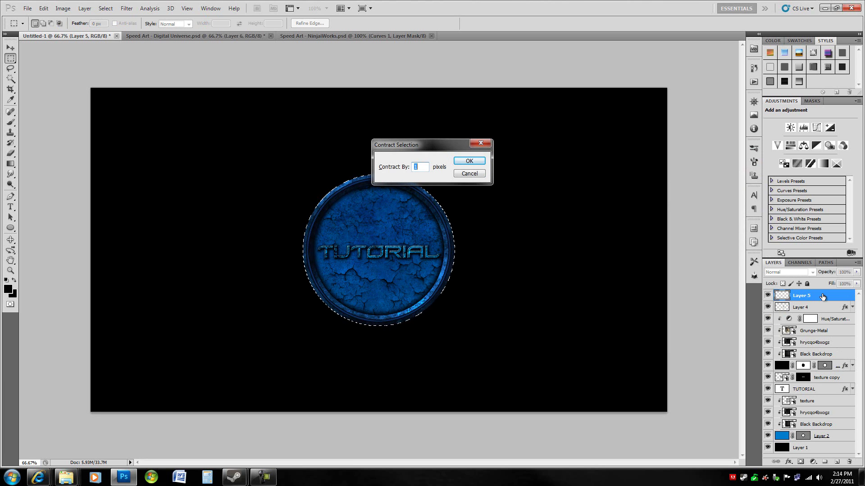
{"action": "key", "text": "Return"}
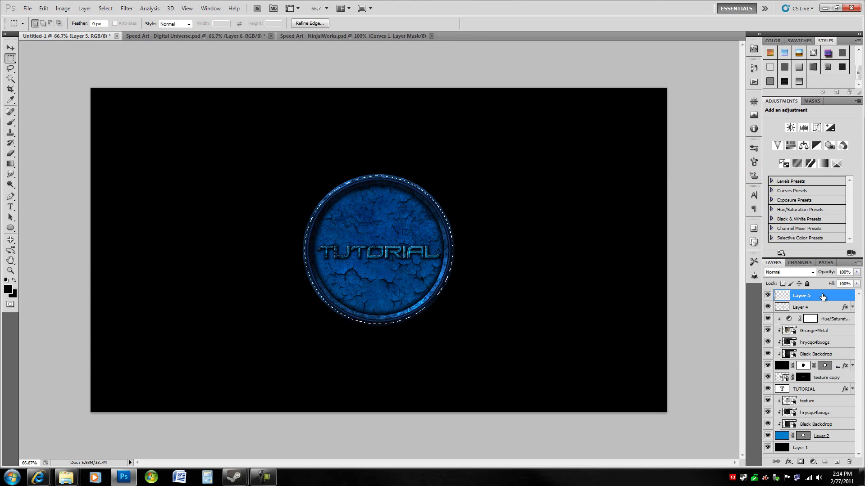
{"action": "key", "text": "alt+s"}
{"action": "key", "text": "m"}
{"action": "key", "text": "c"}
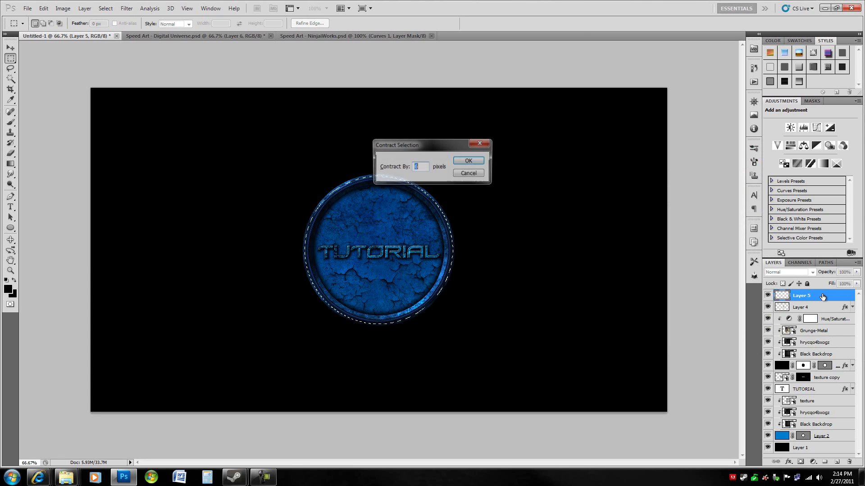
{"action": "key", "text": "Return"}
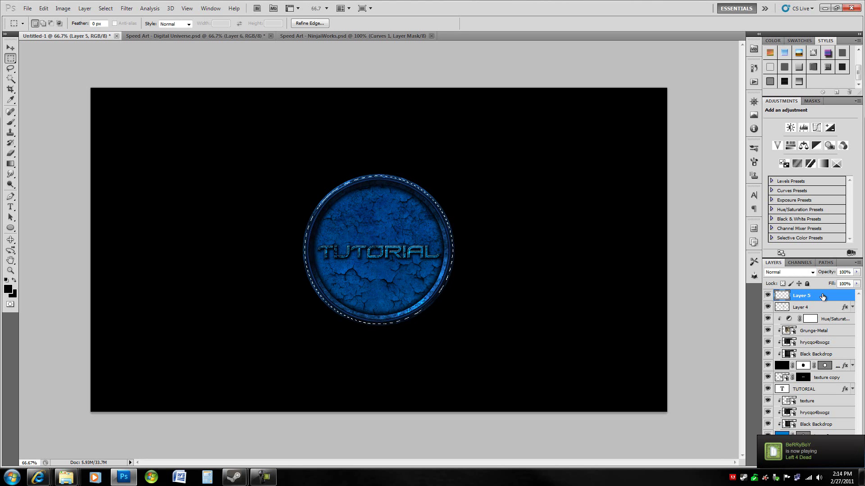
Step: Stroke the selection with a 2 px line on Layer 5 and deselect
{"action": "key", "text": "alt+e"}
{"action": "key", "text": "s"}
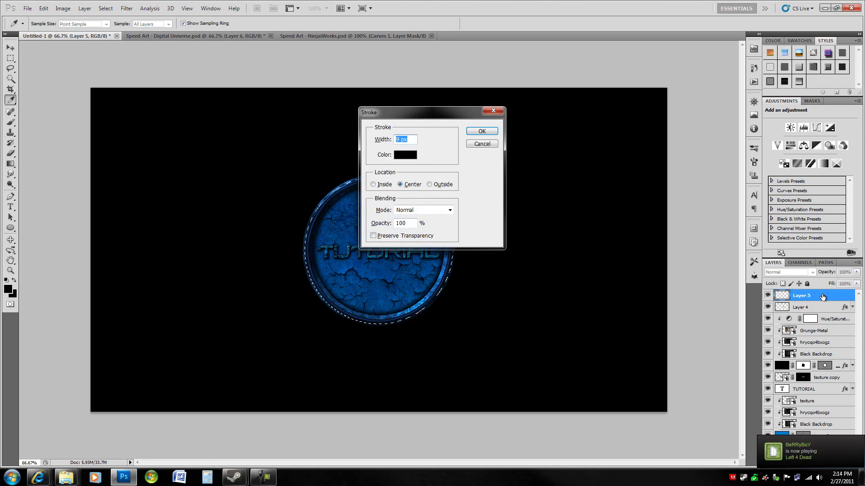
{"action": "type", "text": "2"}
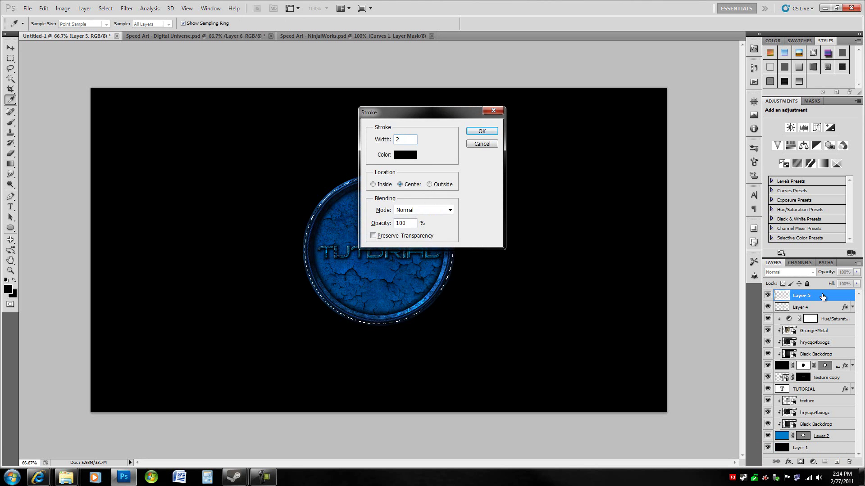
{"action": "key", "text": "Return"}
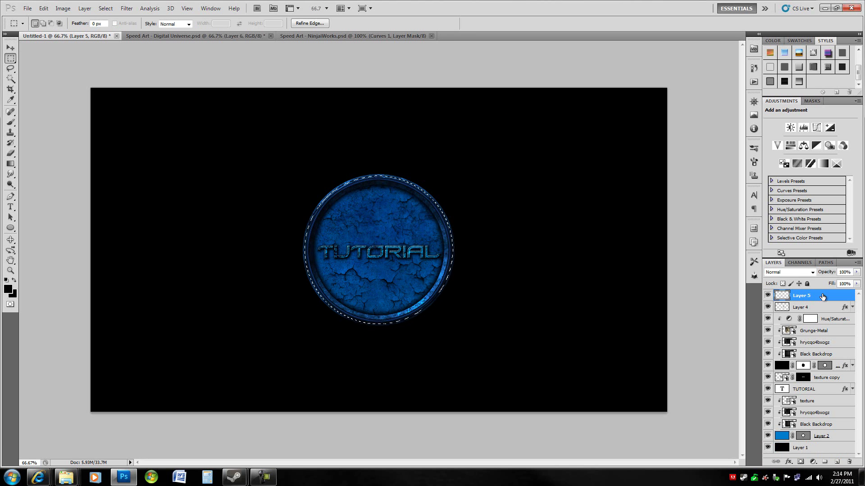
{"action": "key", "text": "ctrl+d"}
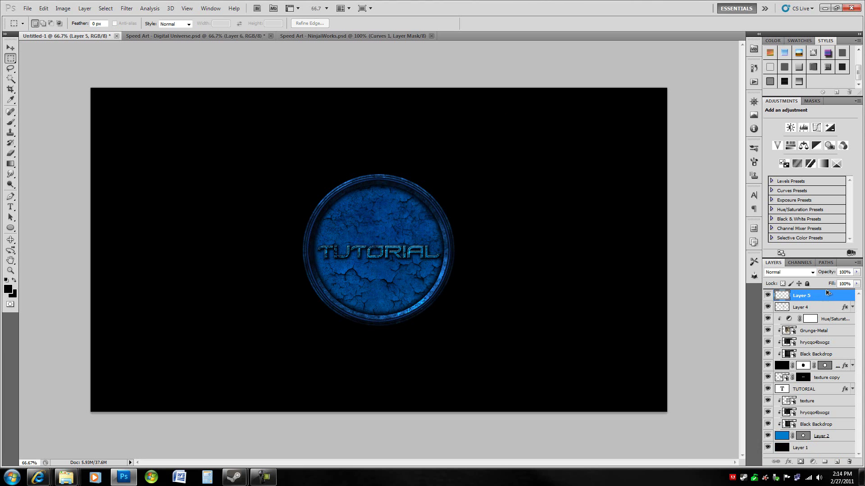
Step: Duplicate the ring, scale the copy to 91.53%, and reselect Layer 5
{"action": "key", "text": "ctrl+j"}
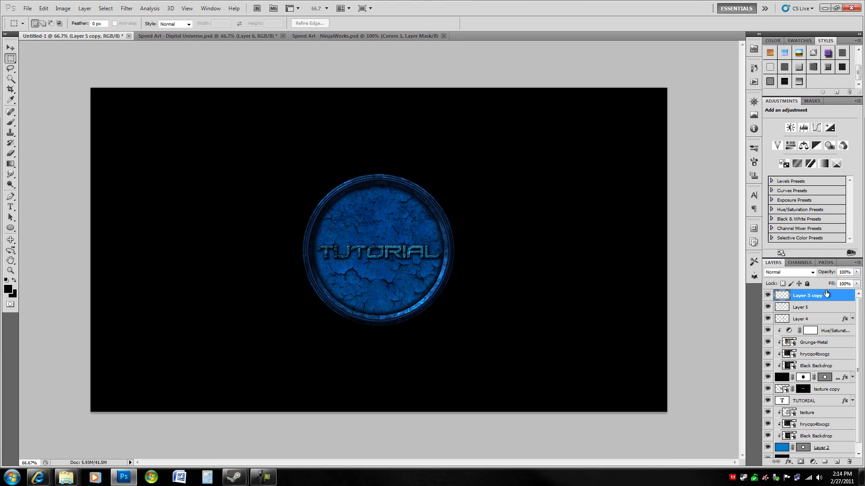
{"action": "key", "text": "ctrl+t"}
{"action": "left_click_drag", "start_coordinate": [455, 175], "coordinate": [446, 182]}
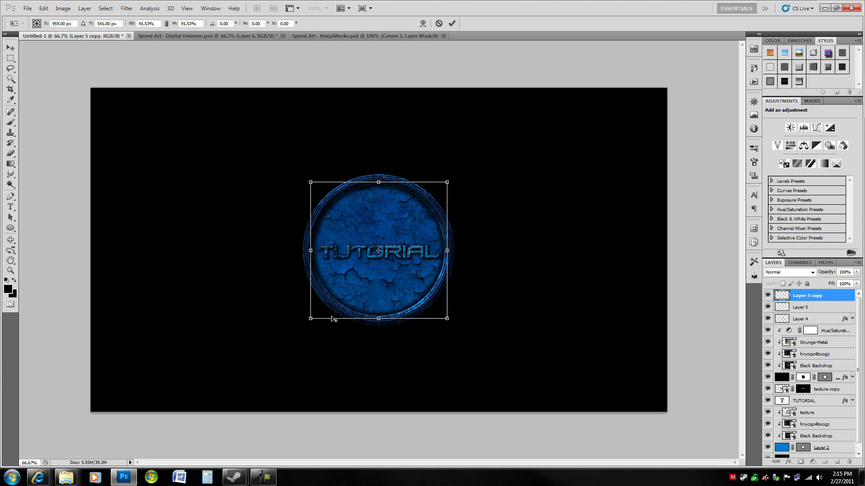
{"action": "key", "text": "Return"}
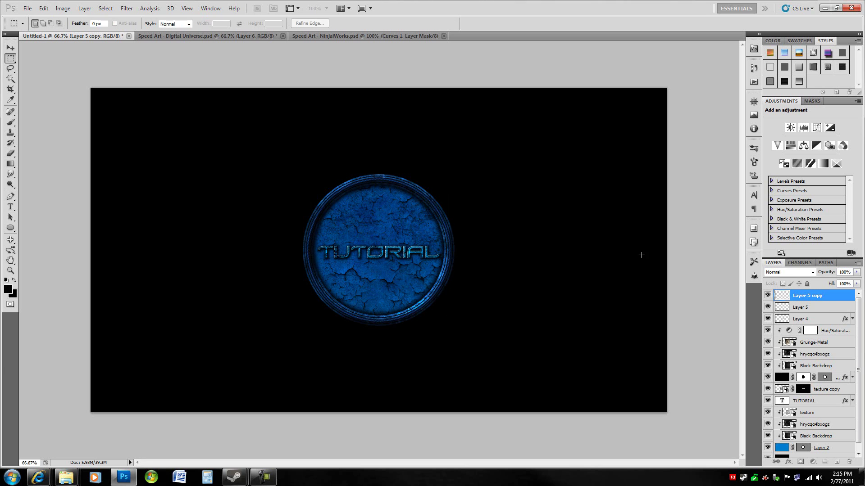
{"action": "left_click", "coordinate": [823, 310]}
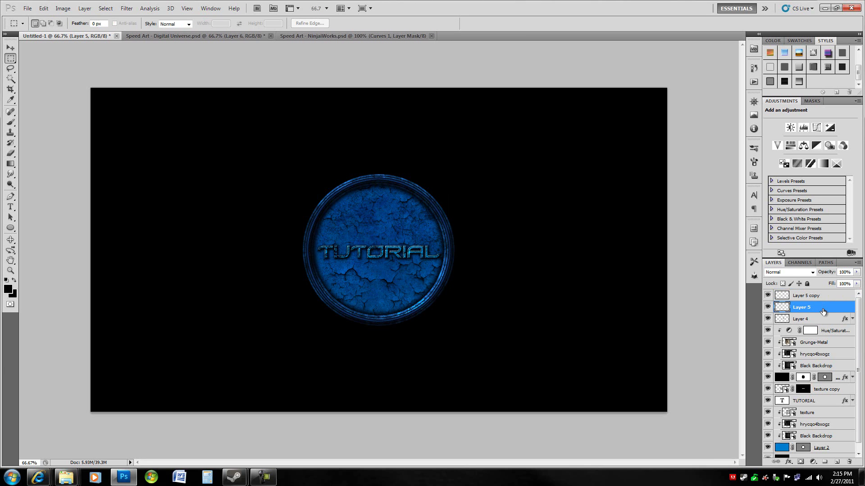
Step: Add a layer mask to Layer 5 and pick the 66 px scatter grunge brush
{"action": "left_click", "coordinate": [800, 462]}
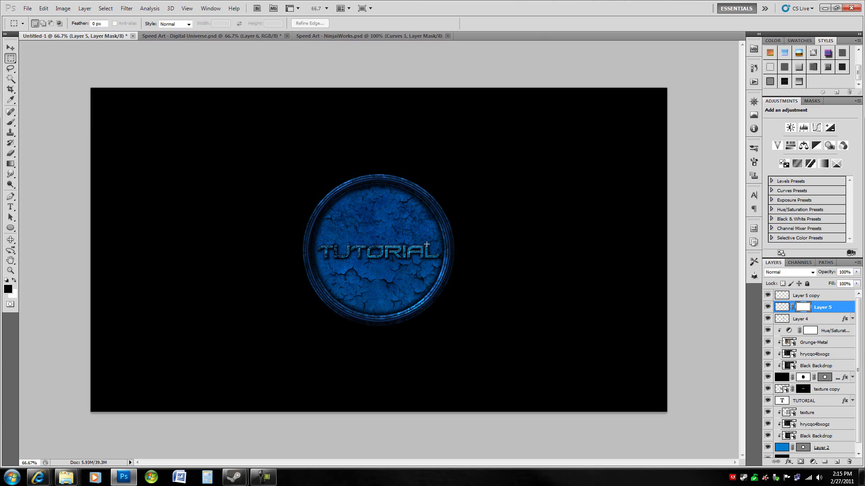
{"action": "key", "text": "b"}
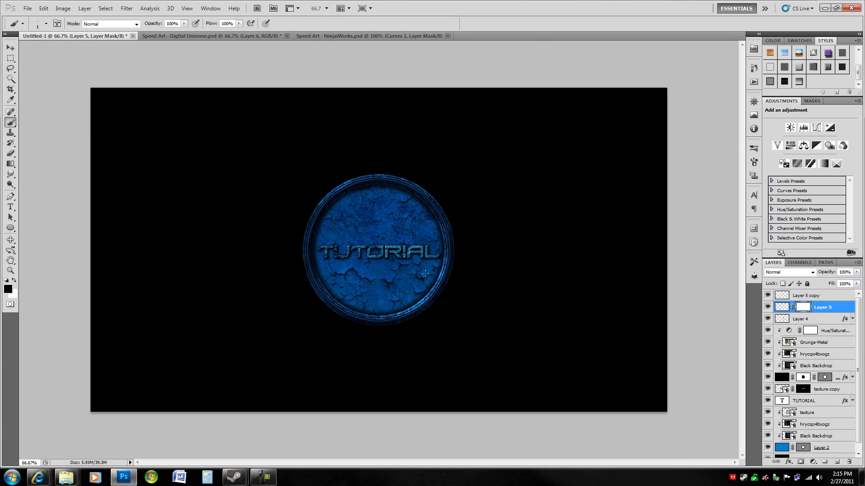
{"action": "right_click", "coordinate": [425, 274]}
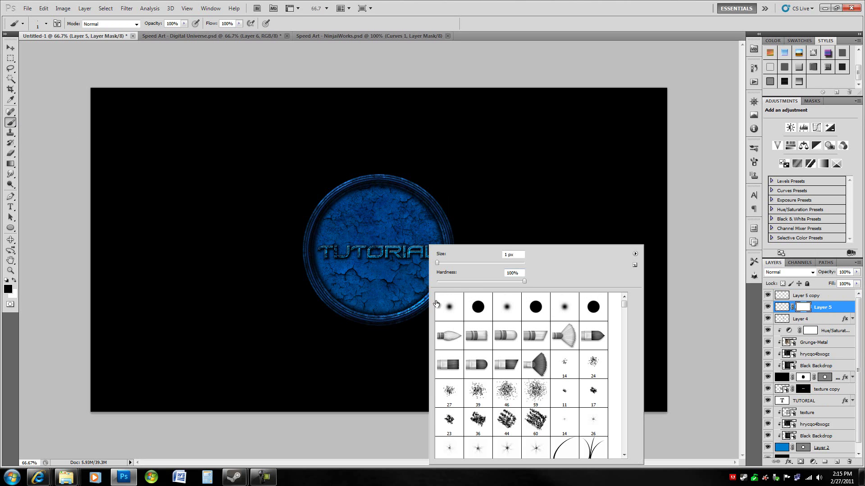
{"action": "left_click_drag", "start_coordinate": [437, 262], "coordinate": [476, 263]}
{"action": "scroll", "coordinate": [584, 356], "scroll_direction": "down", "scroll_amount": 5}
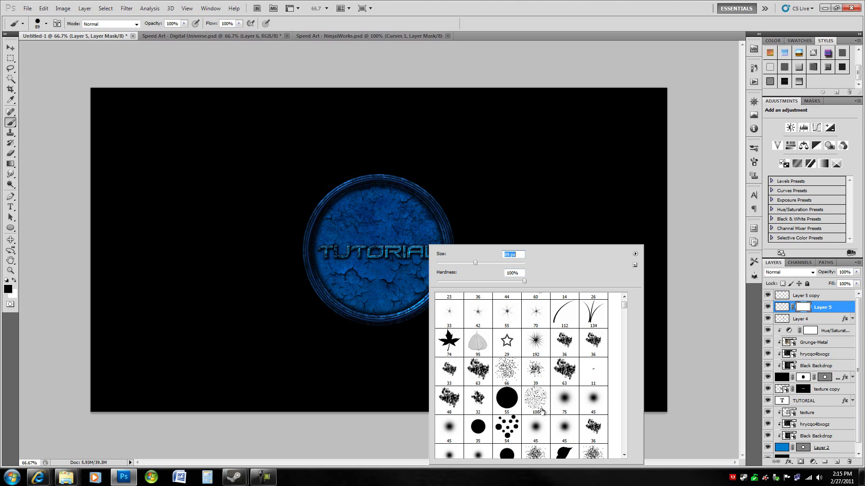
{"action": "left_click", "coordinate": [503, 374]}
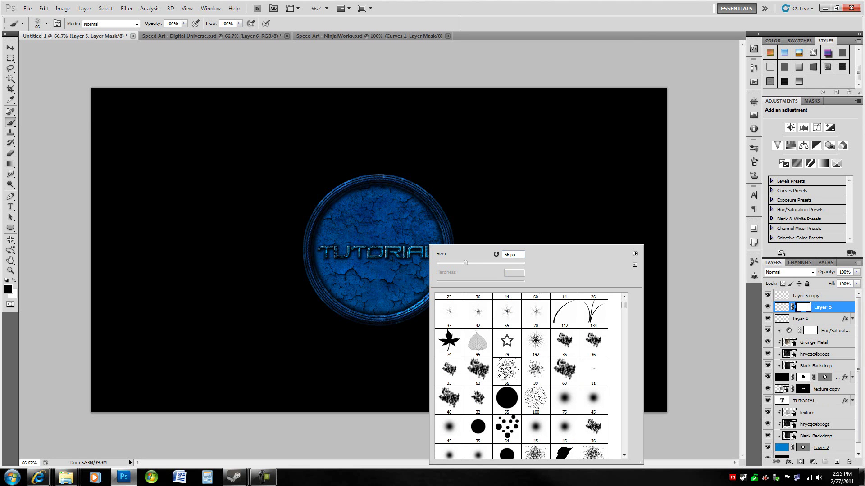
{"action": "left_click", "coordinate": [410, 304]}
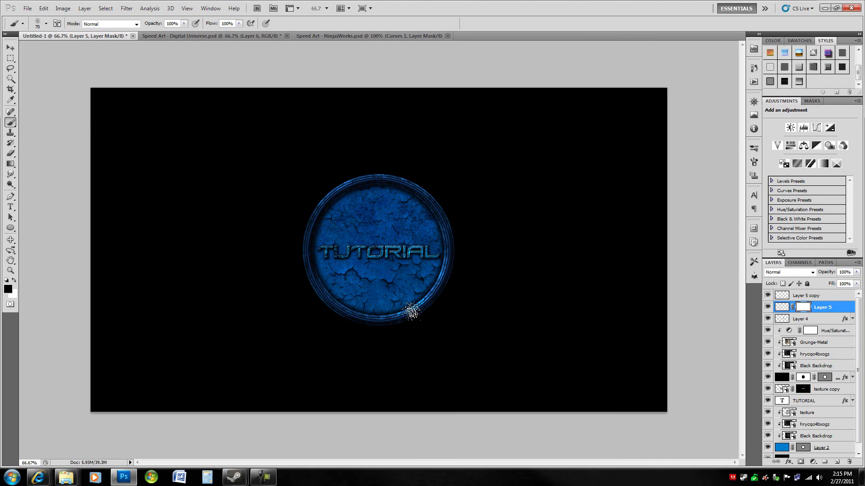
Step: Resize the brush to about 80 px and select Layer 4
{"action": "key", "text": "bracketright"}
{"action": "key", "text": "bracketright"}
{"action": "key", "text": "bracketright"}
{"action": "key", "text": "bracketright"}
{"action": "key", "text": "bracketright"}
{"action": "key", "text": "bracketright"}
{"action": "key", "text": "bracketright"}
{"action": "key", "text": "bracketright"}
{"action": "key", "text": "bracketright"}
{"action": "key", "text": "bracketright"}
{"action": "key", "text": "bracketright"}
{"action": "key", "text": "bracketright"}
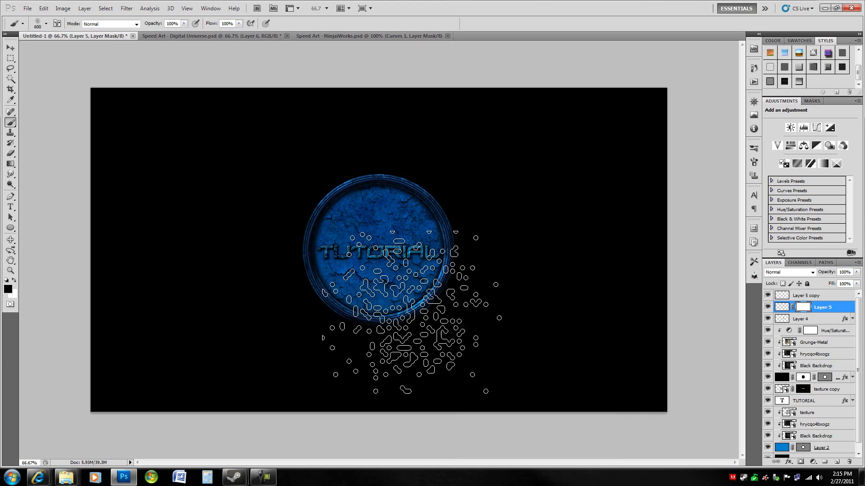
{"action": "key", "text": "bracketright"}
{"action": "key", "text": "bracketright"}
{"action": "key", "text": "bracketright"}
{"action": "key", "text": "bracketleft"}
{"action": "key", "text": "bracketleft"}
{"action": "key", "text": "bracketleft"}
{"action": "key", "text": "bracketleft"}
{"action": "key", "text": "bracketleft"}
{"action": "key", "text": "bracketleft"}
{"action": "key", "text": "bracketleft"}
{"action": "key", "text": "bracketleft"}
{"action": "key", "text": "bracketleft"}
{"action": "key", "text": "bracketleft"}
{"action": "key", "text": "bracketleft"}
{"action": "key", "text": "bracketleft"}
{"action": "key", "text": "bracketleft"}
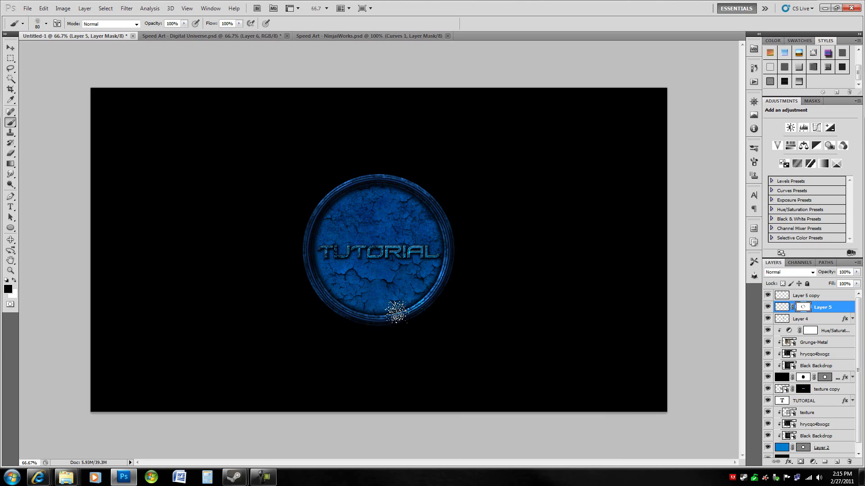
{"action": "left_click", "coordinate": [804, 324]}
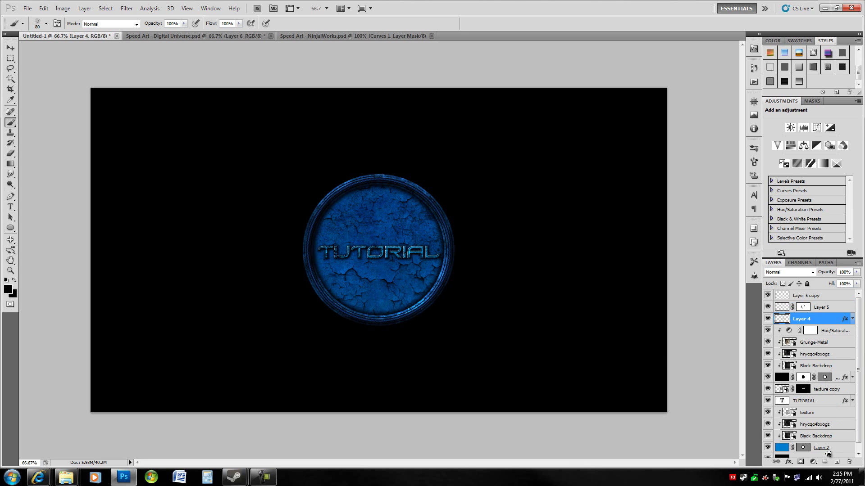
Step: Try a grunge-painted mask on Layer 4, then delete Layer 4's mask
{"action": "left_click", "coordinate": [800, 462]}
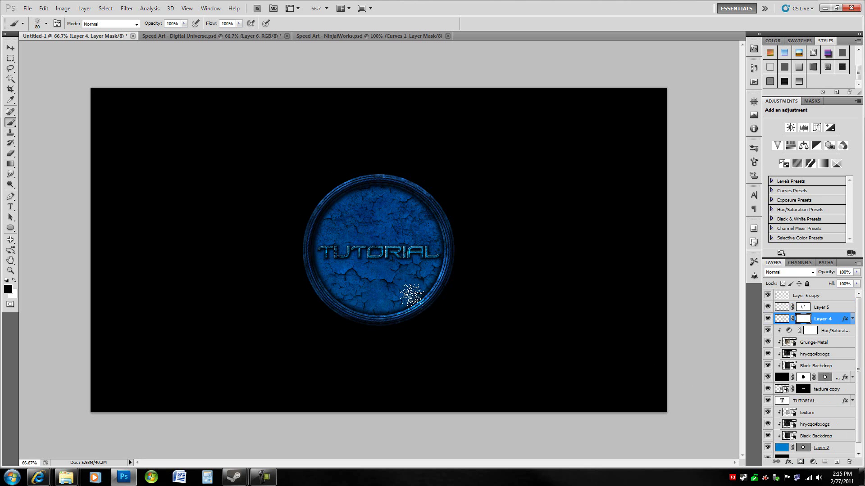
{"action": "mouse_move", "coordinate": [411, 295]}
{"action": "left_mouse_down"}
{"action": "mouse_move", "coordinate": [354, 319]}
{"action": "mouse_move", "coordinate": [315, 276]}
{"action": "mouse_move", "coordinate": [328, 194]}
{"action": "mouse_move", "coordinate": [426, 224]}
{"action": "mouse_move", "coordinate": [380, 310]}
{"action": "mouse_move", "coordinate": [350, 295]}
{"action": "left_mouse_up"}
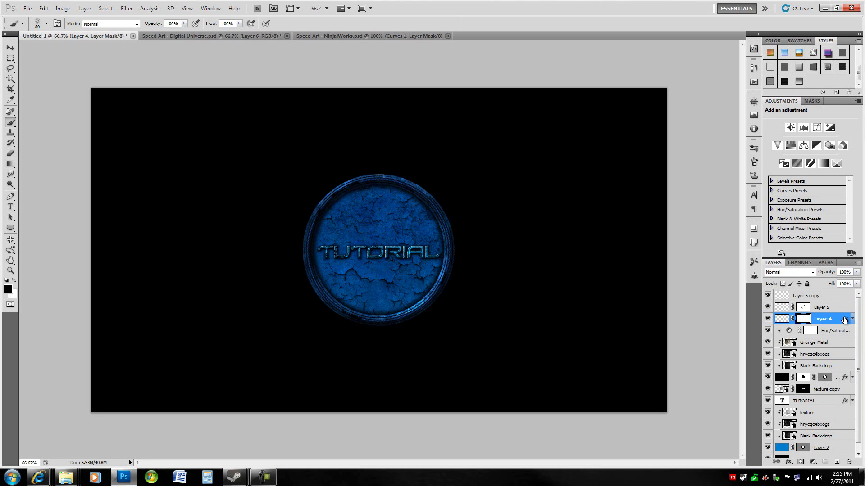
{"action": "left_click", "coordinate": [803, 320], "text": "shift"}
{"action": "left_click", "coordinate": [804, 320], "text": "shift"}
{"action": "right_click", "coordinate": [804, 320]}
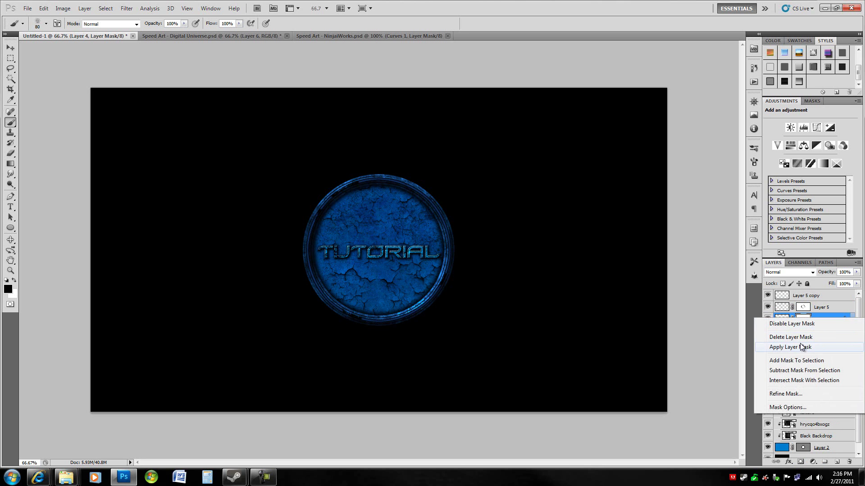
{"action": "left_click", "coordinate": [802, 339]}
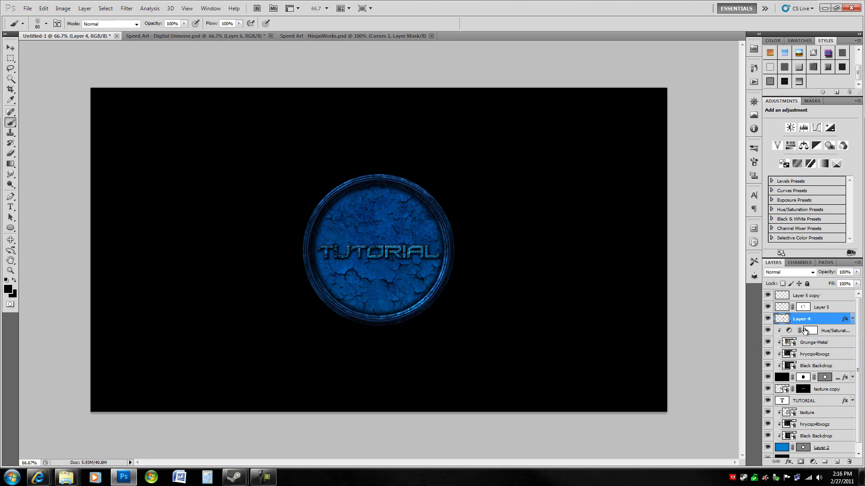
{"action": "left_click", "coordinate": [801, 461]}
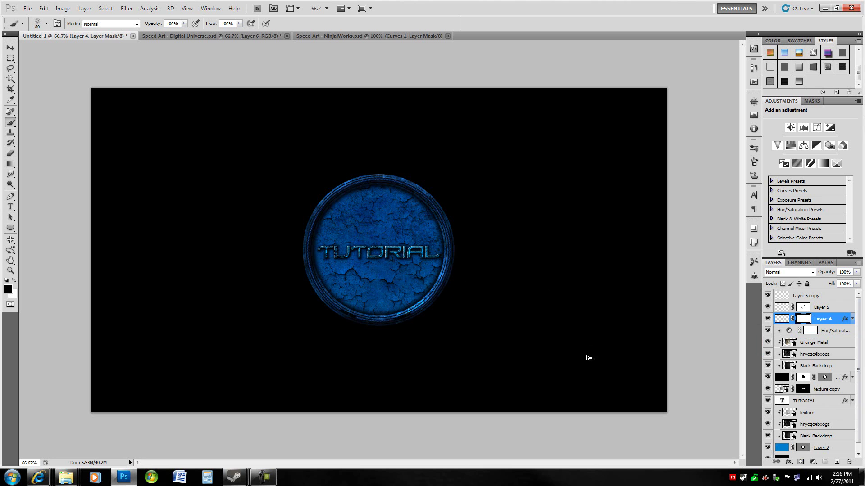
{"action": "right_click", "coordinate": [806, 322]}
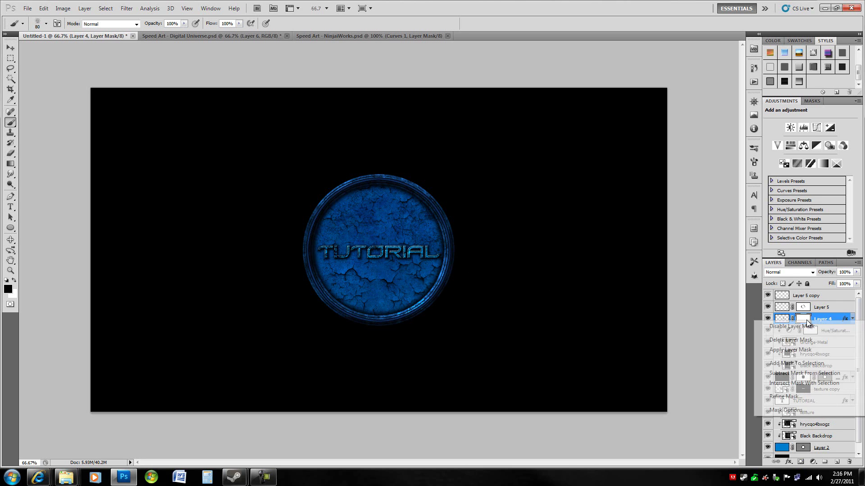
{"action": "left_click", "coordinate": [801, 340]}
Step: Add a layer mask to Layer 5 copy and shrink the brush to 63 px
{"action": "left_click", "coordinate": [810, 300]}
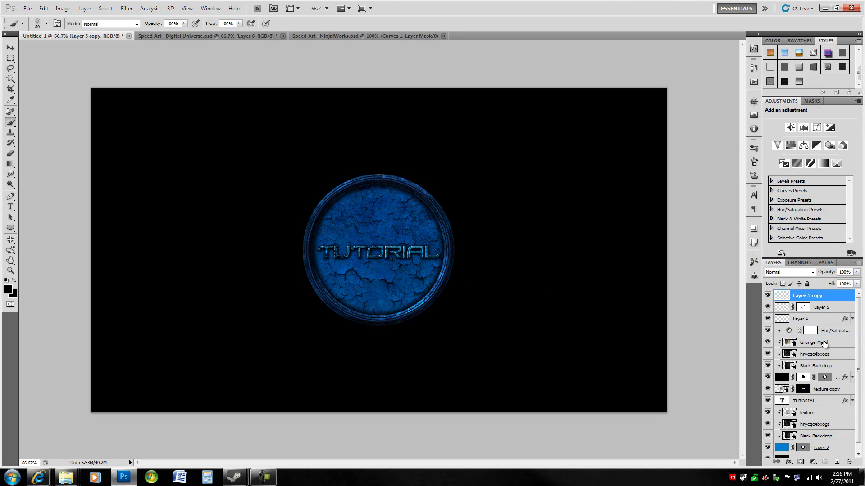
{"action": "left_click", "coordinate": [800, 462]}
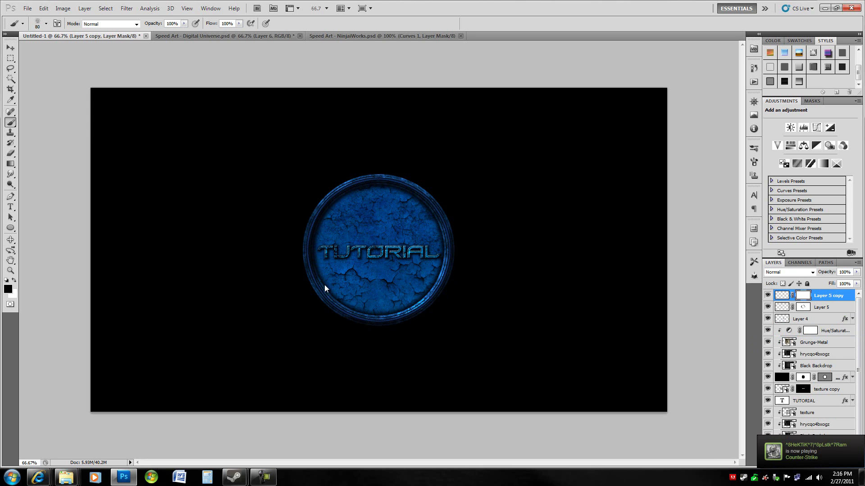
{"action": "left_click_drag", "start_coordinate": [817, 321], "coordinate": [791, 319]}
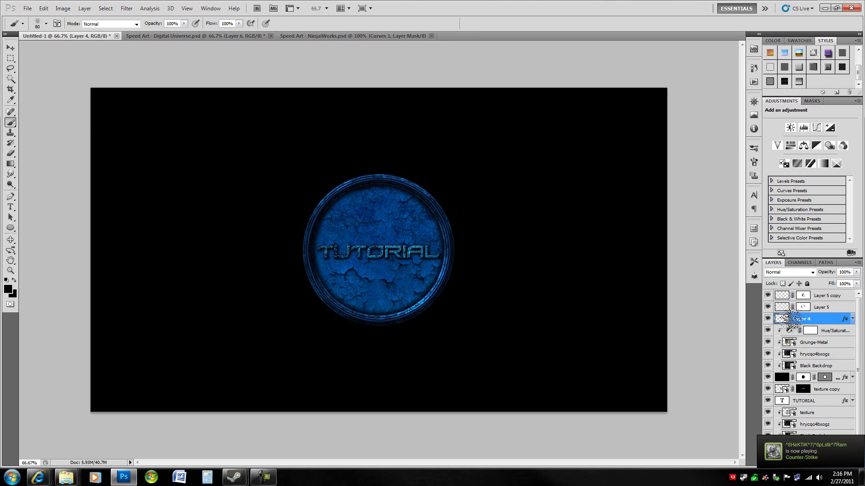
{"action": "key", "text": "bracketleft"}
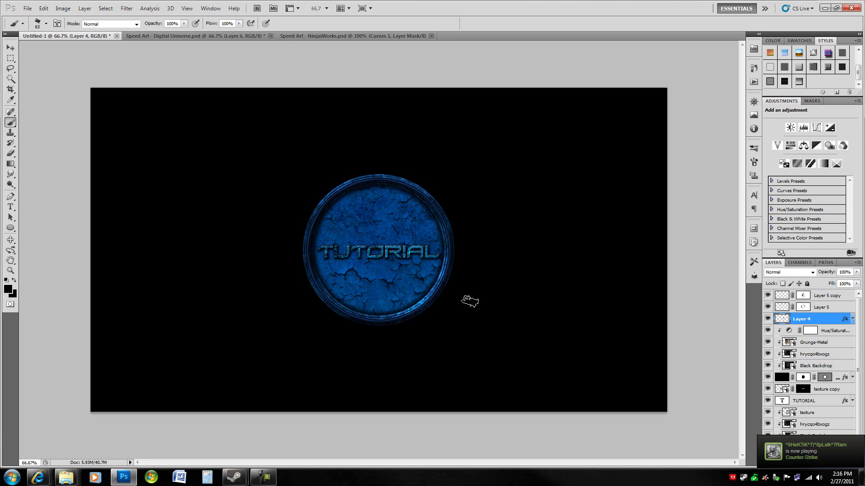
{"action": "key", "text": "m"}
{"action": "left_click", "coordinate": [838, 297]}
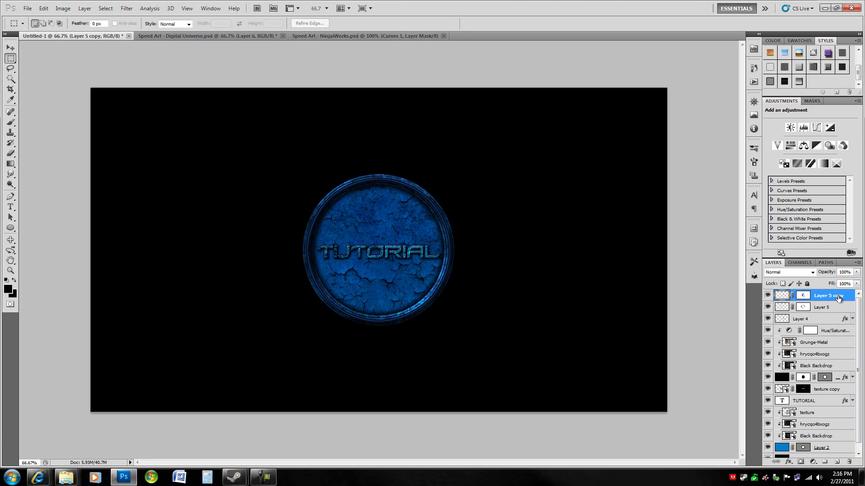
{"action": "key", "text": "ctrl+plus"}
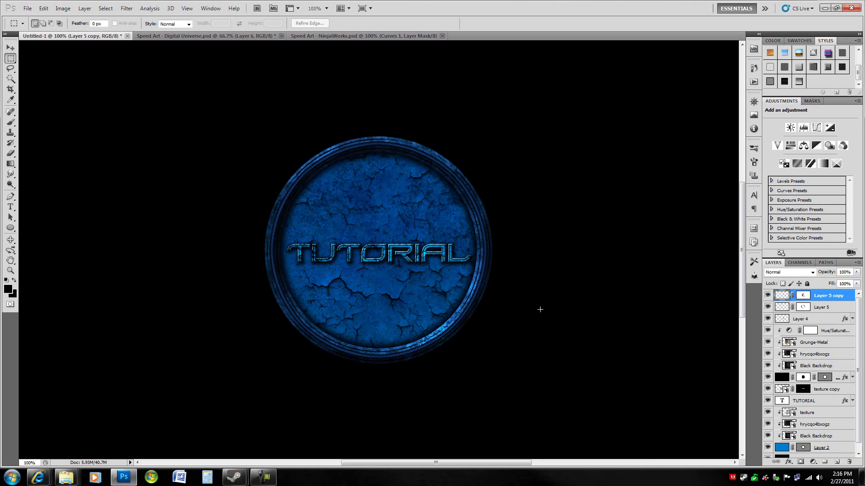
Step: Select Layer 4 while viewing the badge at 100% size
{"action": "left_click", "coordinate": [832, 320]}
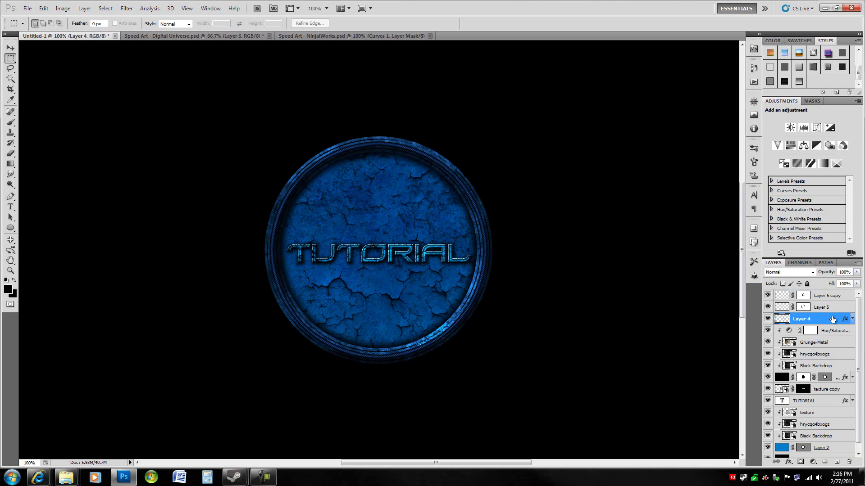